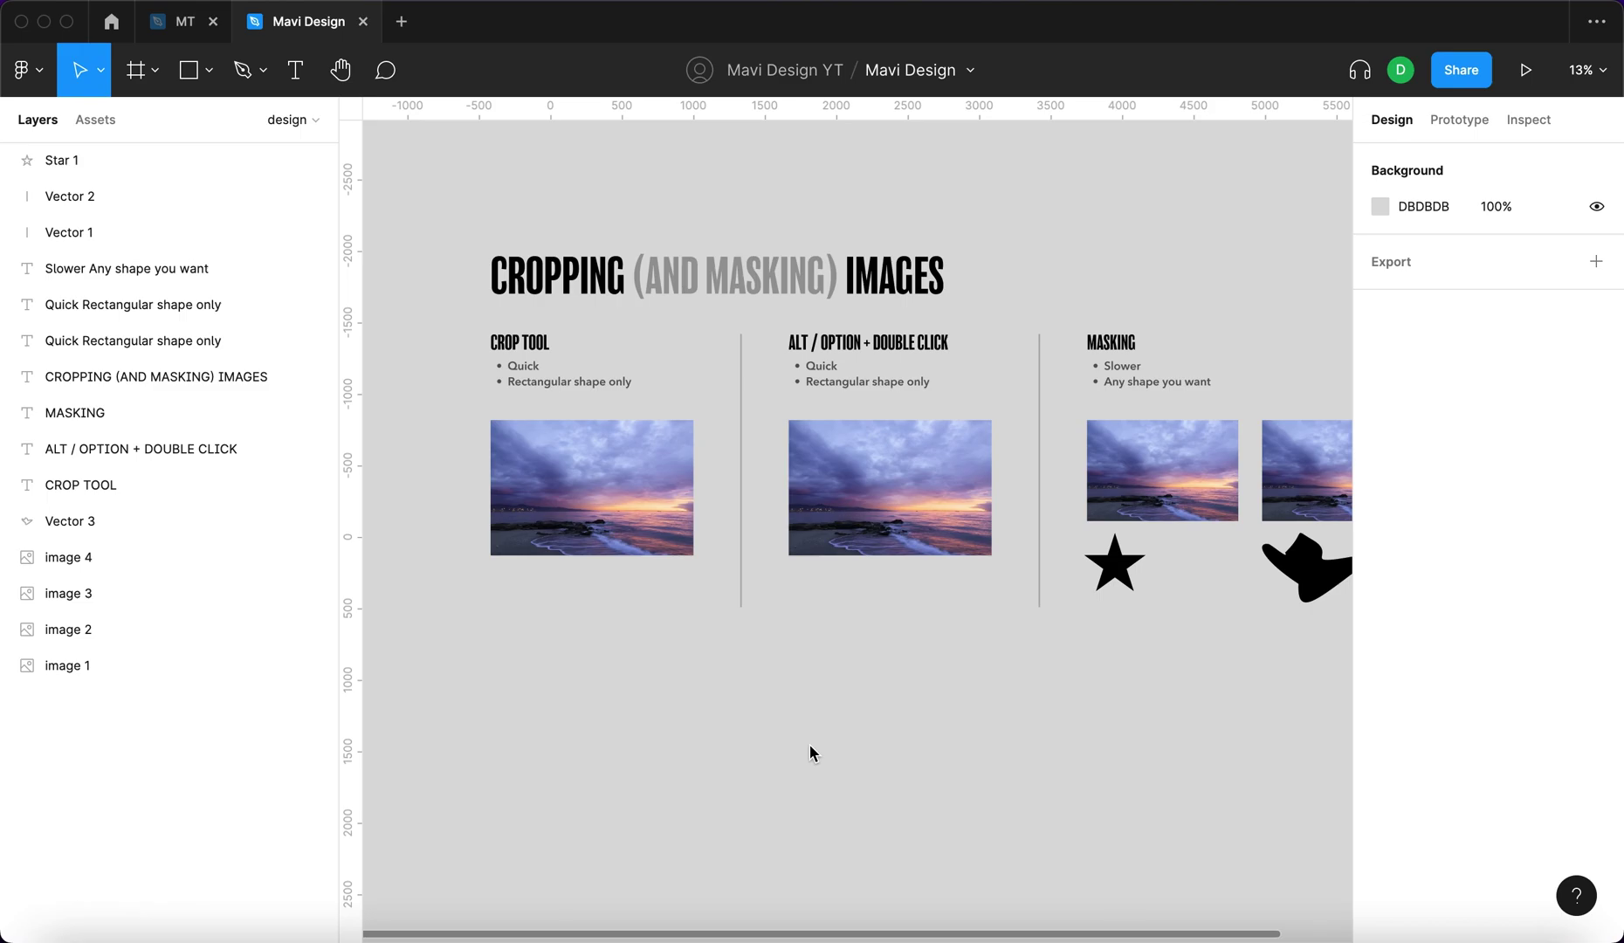
# Step: Zoom in on the CROP TOOL section and select its uncropped 1419×946 sunset photo
pyautogui.hscroll(2, 809, 752)
pyautogui.click(511, 499)
pyautogui.press('Escape')
pyautogui.scroll(5, 463, 522)
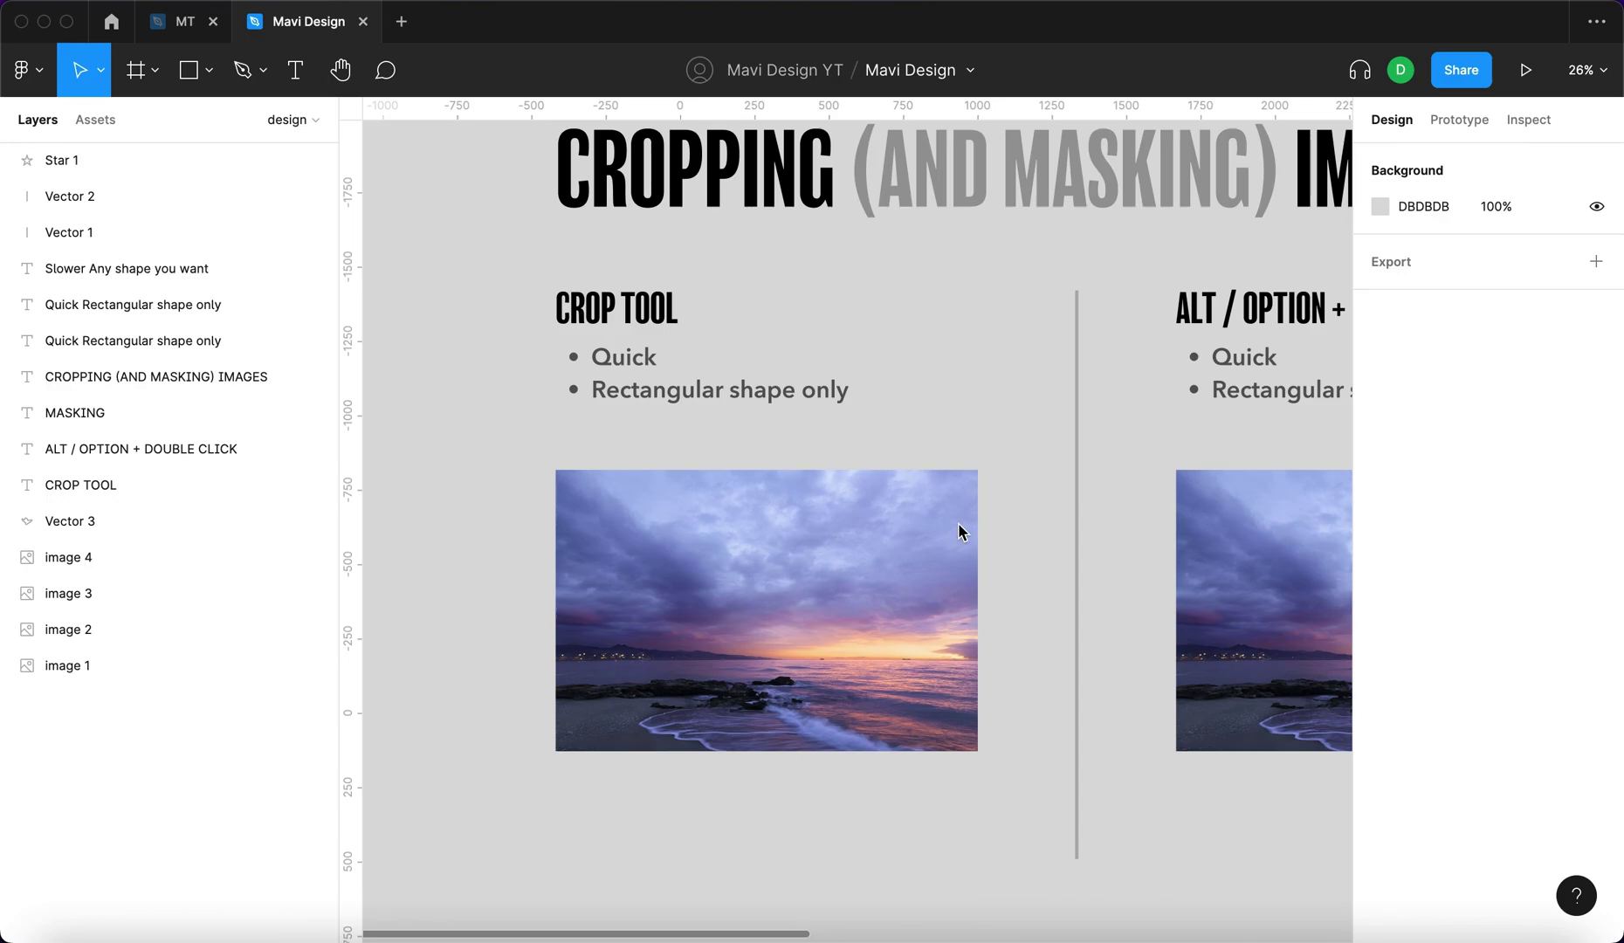
pyautogui.click(956, 530)
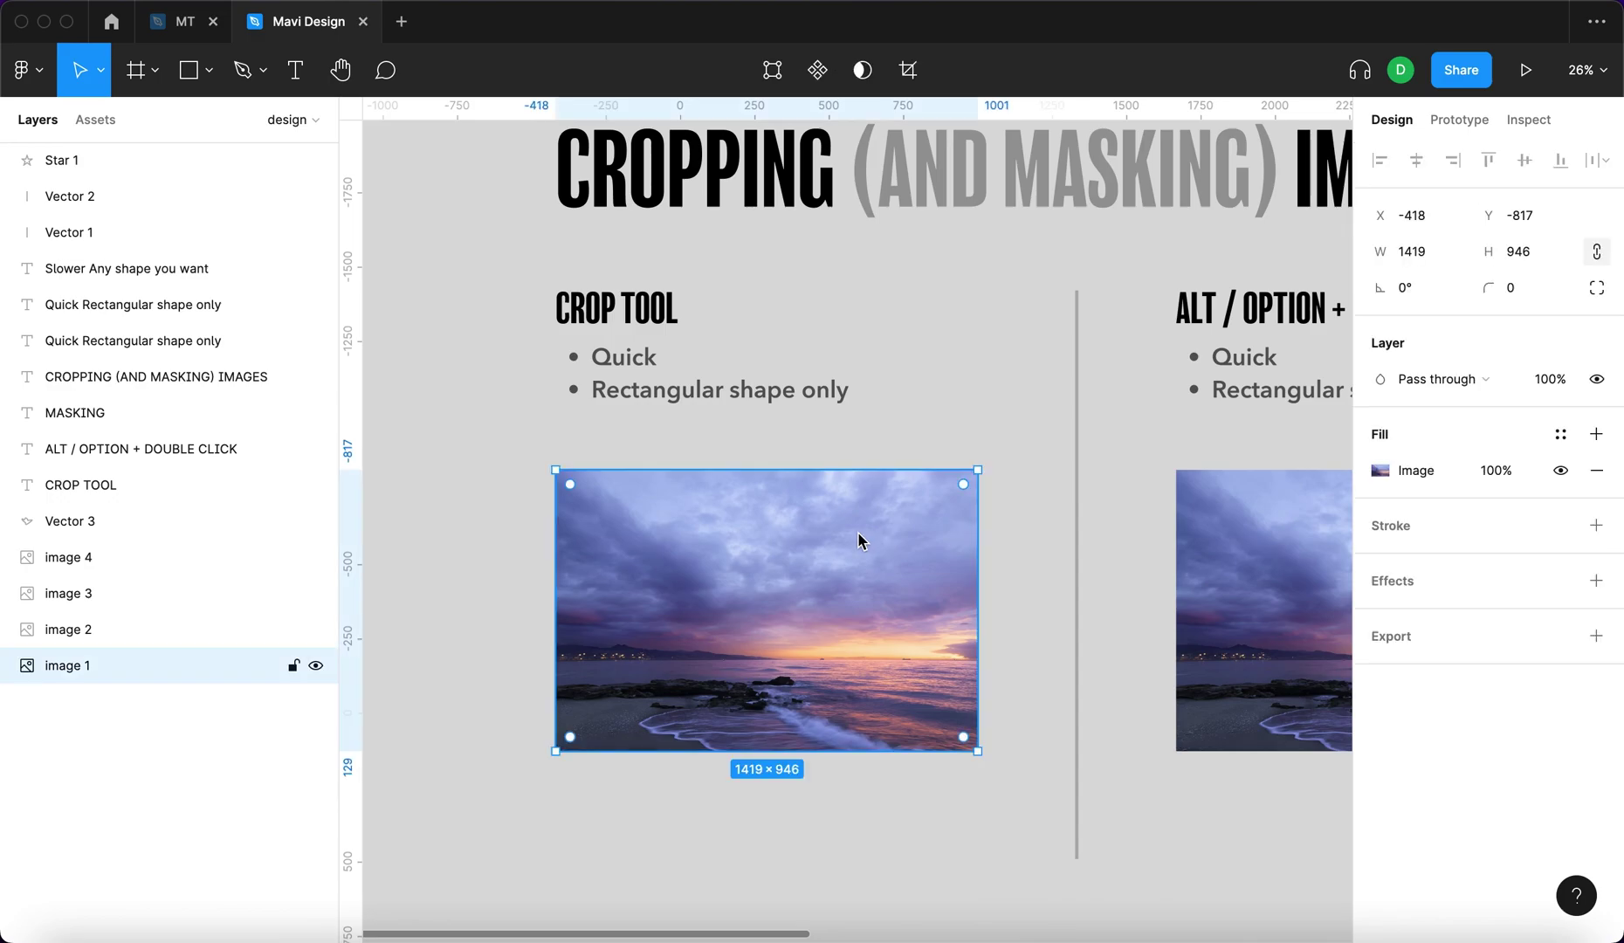
# Step: Enter crop mode on the photo, pull the crop edges inward and adjust the photo inside
pyautogui.click(910, 71)
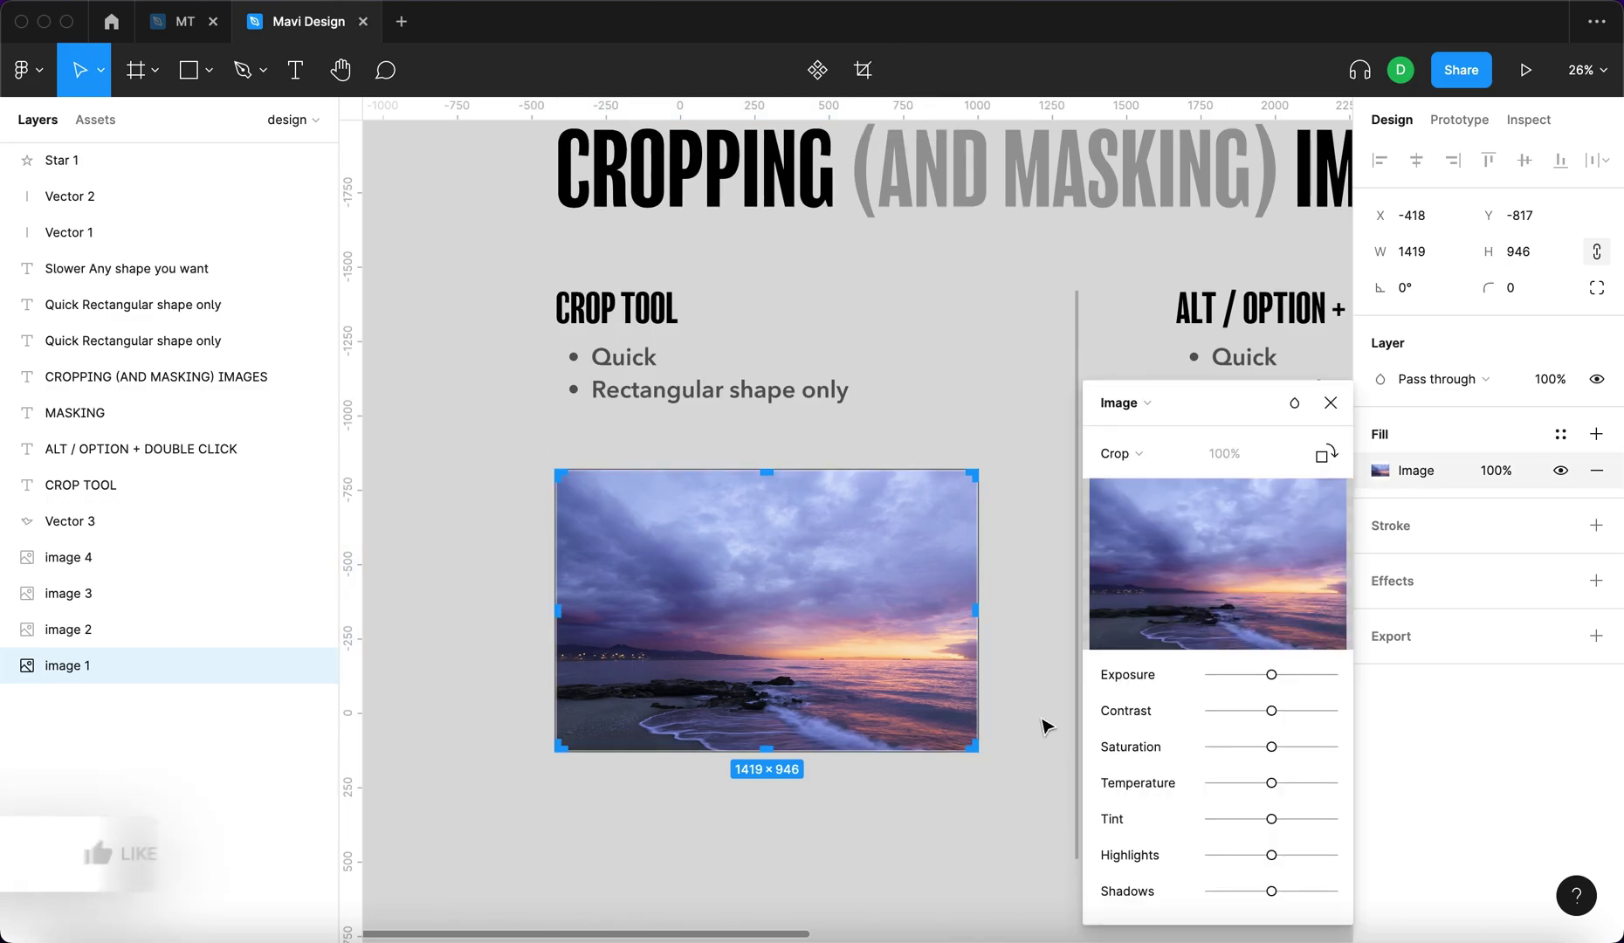
pyautogui.moveTo(971, 474); pyautogui.dragTo(921, 504)
pyautogui.moveTo(560, 749); pyautogui.dragTo(638, 703)
pyautogui.moveTo(744, 655)
pyautogui.mouseDown()
pyautogui.moveTo(771, 606)
pyautogui.moveTo(780, 645)
pyautogui.moveTo(755, 627)
pyautogui.moveTo(756, 650)
pyautogui.mouseUp()
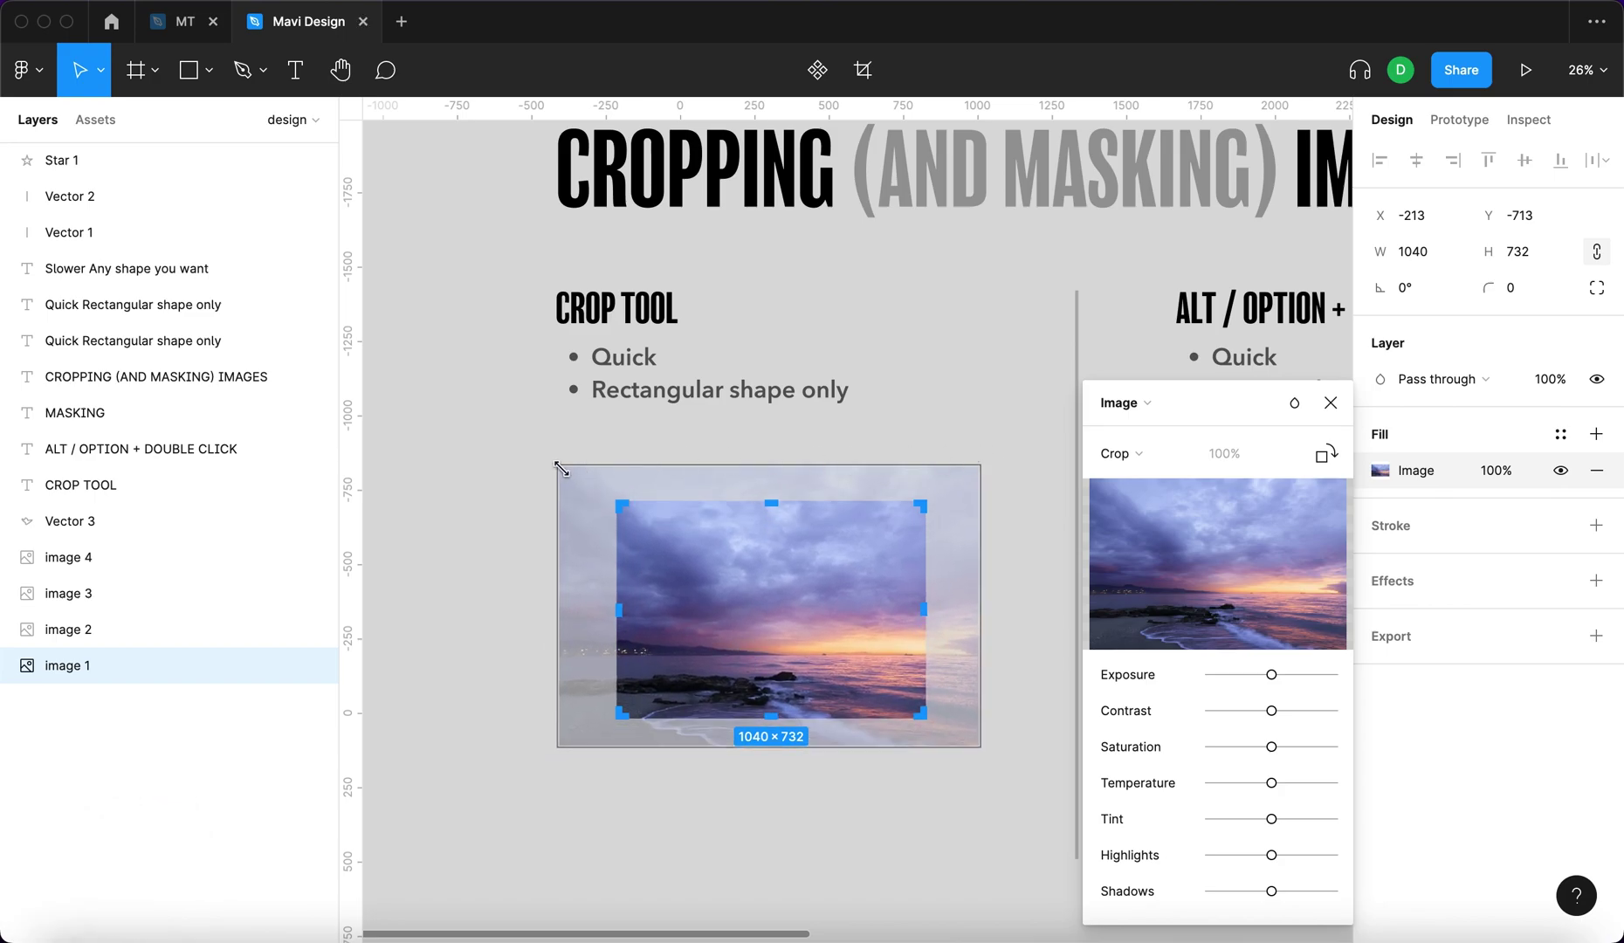
pyautogui.moveTo(559, 467)
pyautogui.mouseDown()
pyautogui.moveTo(504, 432)
pyautogui.moveTo(570, 472)
pyautogui.mouseUp()
pyautogui.moveTo(790, 468)
pyautogui.mouseDown()
pyautogui.moveTo(783, 580)
pyautogui.moveTo(801, 456)
pyautogui.mouseUp()
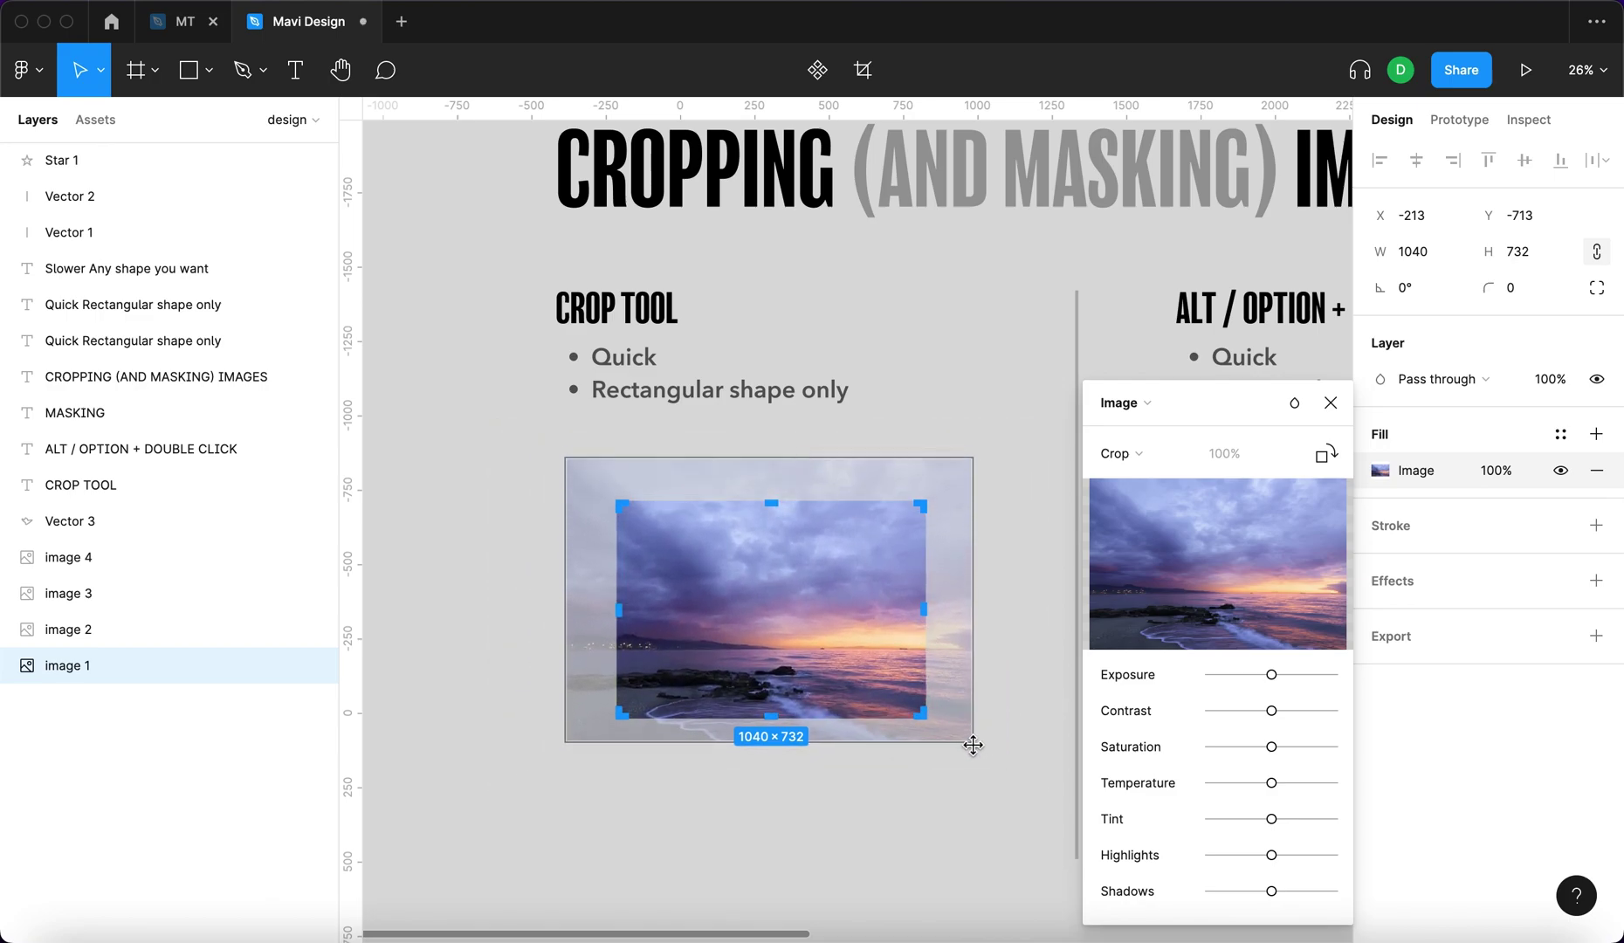
pyautogui.moveTo(966, 742); pyautogui.dragTo(972, 751)
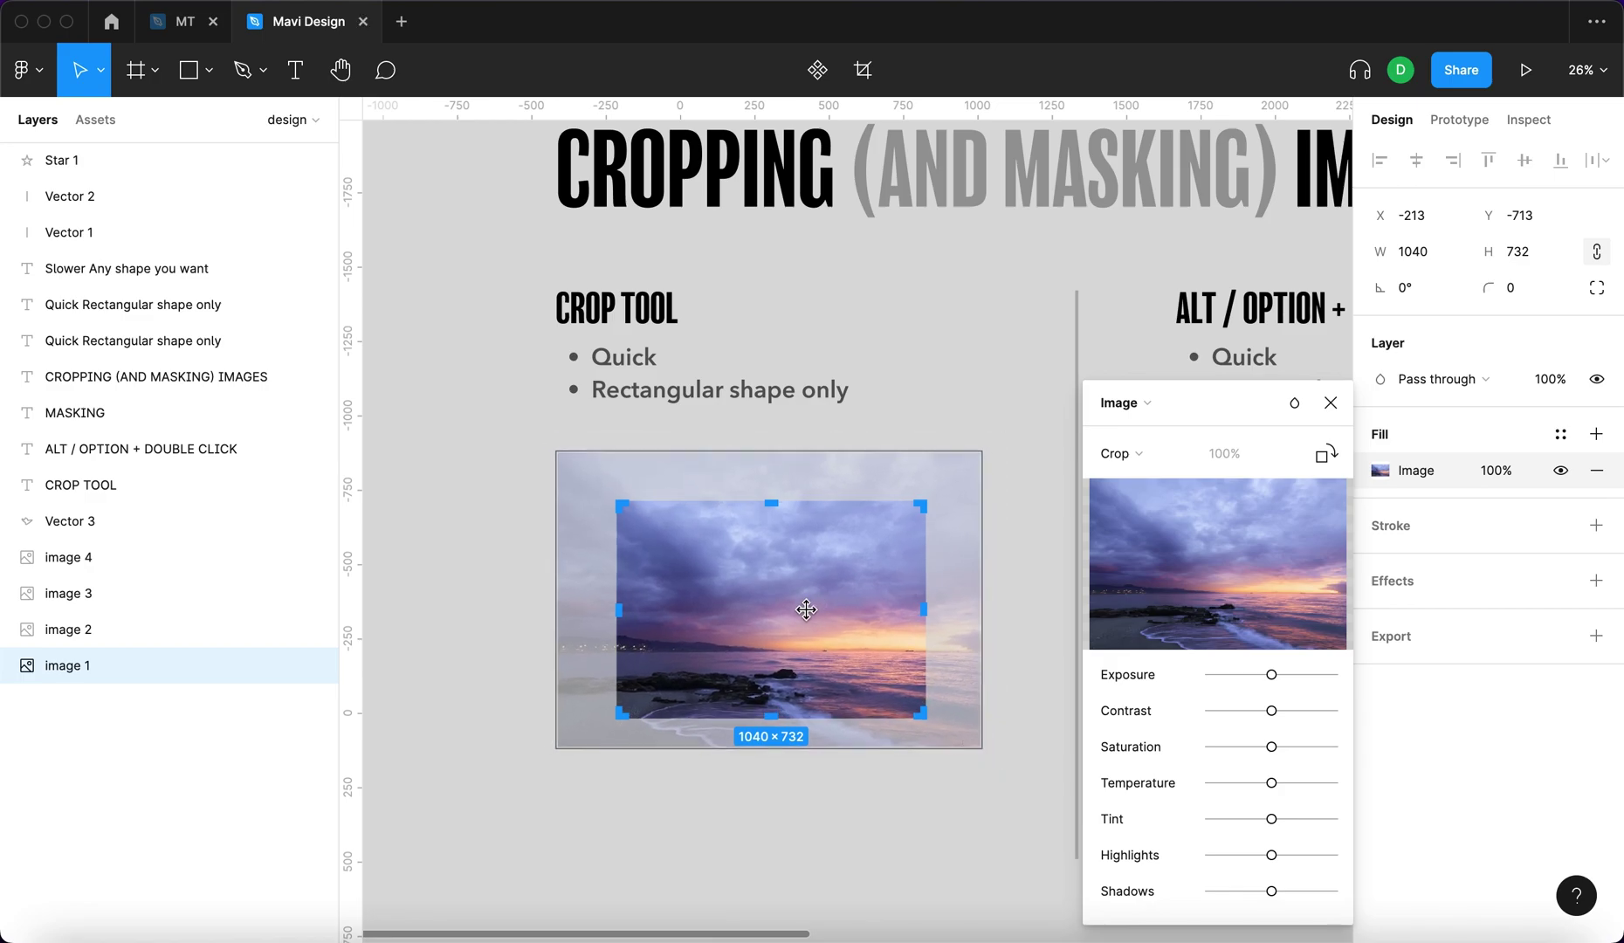
pyautogui.moveTo(812, 609); pyautogui.dragTo(807, 614)
# Step: Reshape the crop to a taller 1024×845 frame, apply it, and shift the photo up-left
pyautogui.moveTo(769, 504); pyautogui.dragTo(580, 492)
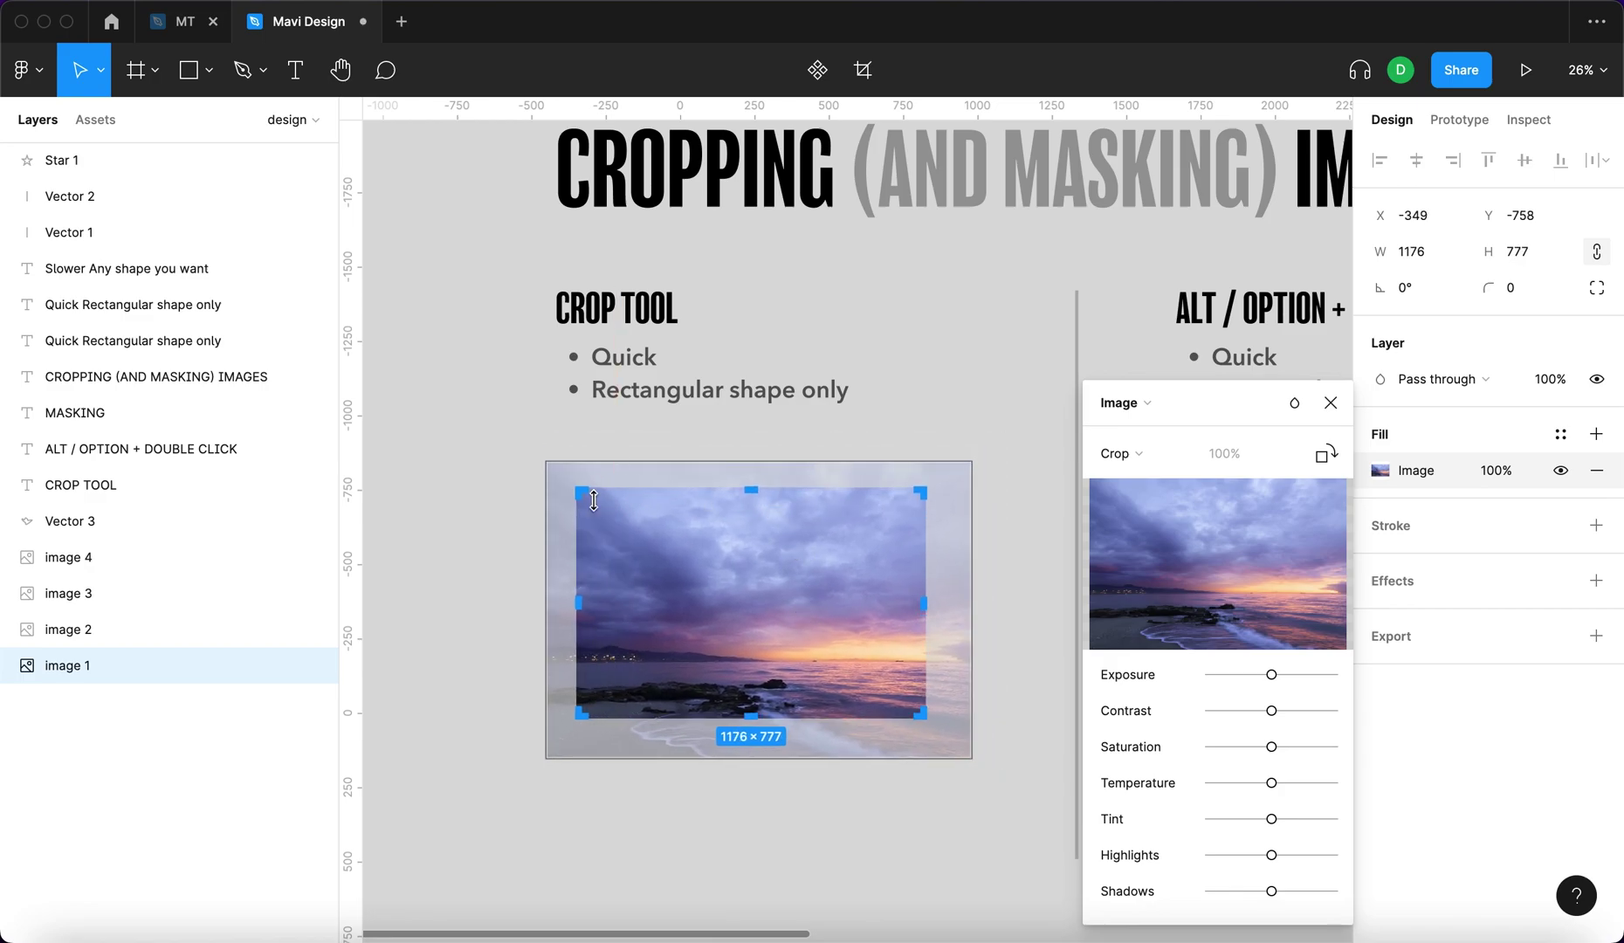
pyautogui.moveTo(919, 713); pyautogui.dragTo(879, 740)
pyautogui.press('Return')
pyautogui.click(947, 721)
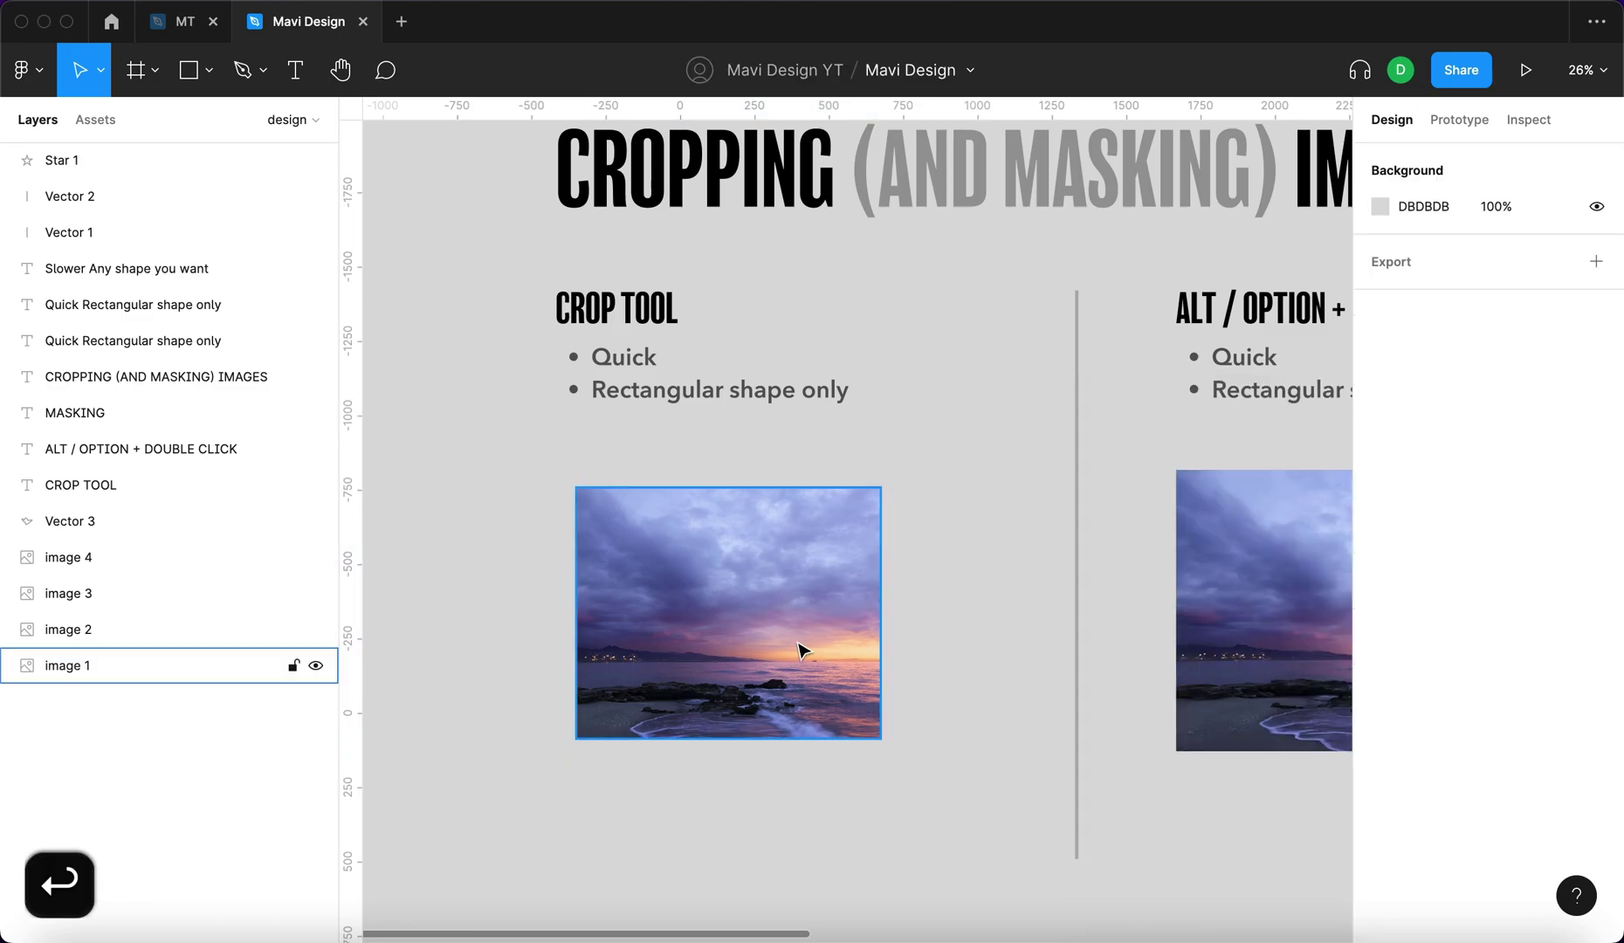
pyautogui.moveTo(801, 652); pyautogui.dragTo(780, 617)
# Step: Move right to the ALT / OPTION + DOUBLE CLICK section and select its sunset photo
pyautogui.click(926, 623)
pyautogui.hscroll(10, 925, 623)
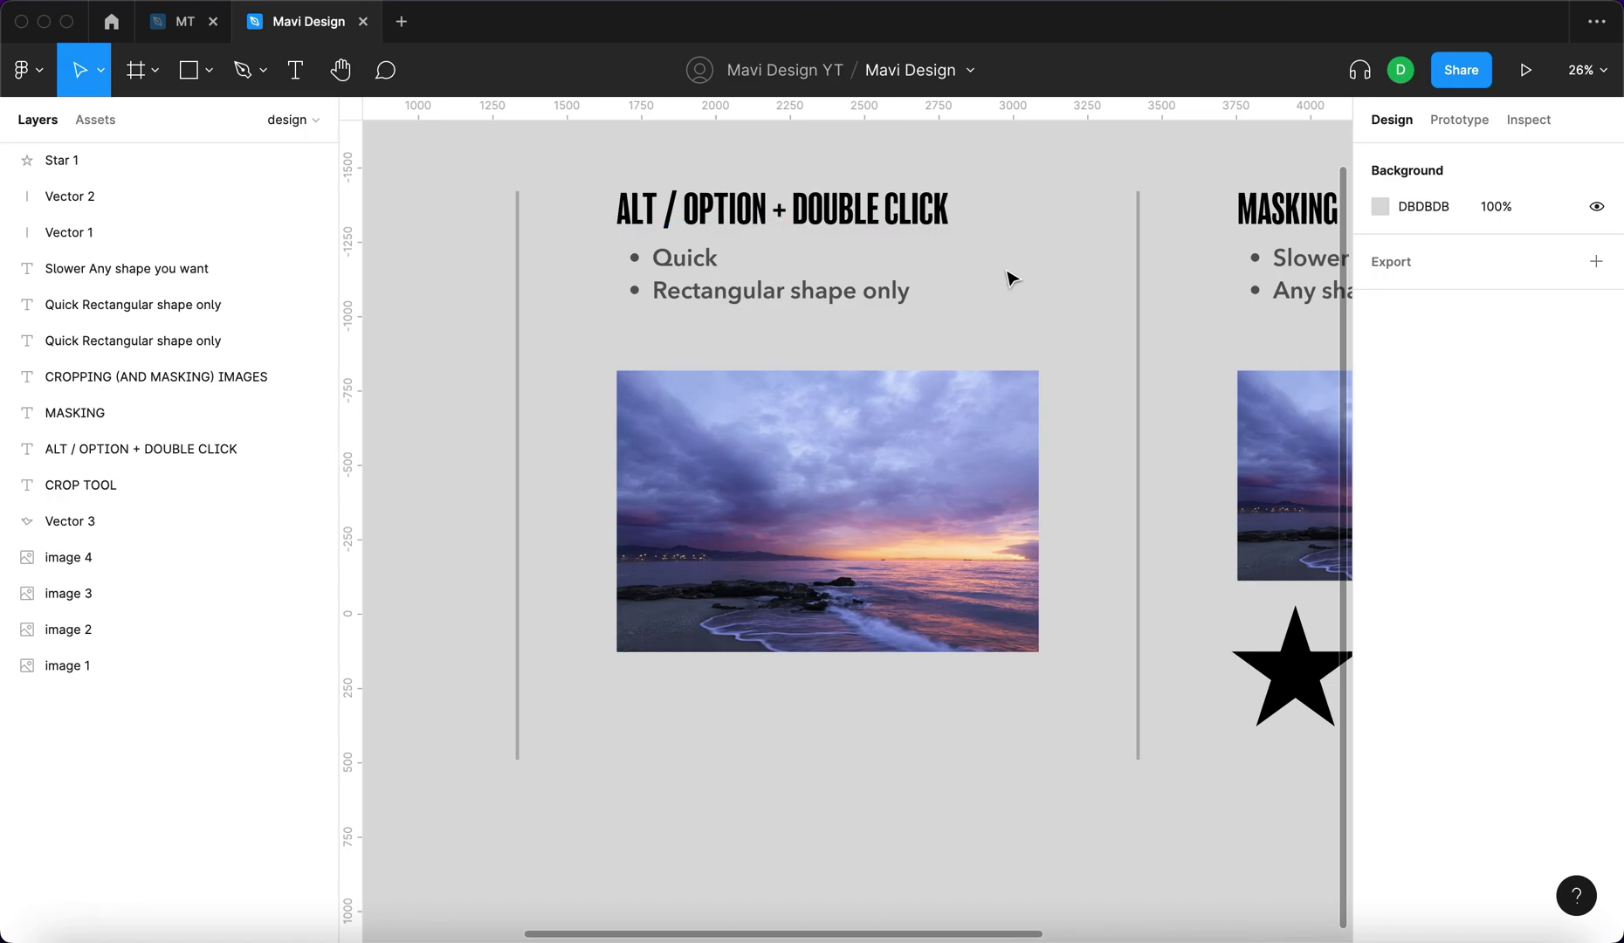
pyautogui.click(993, 427)
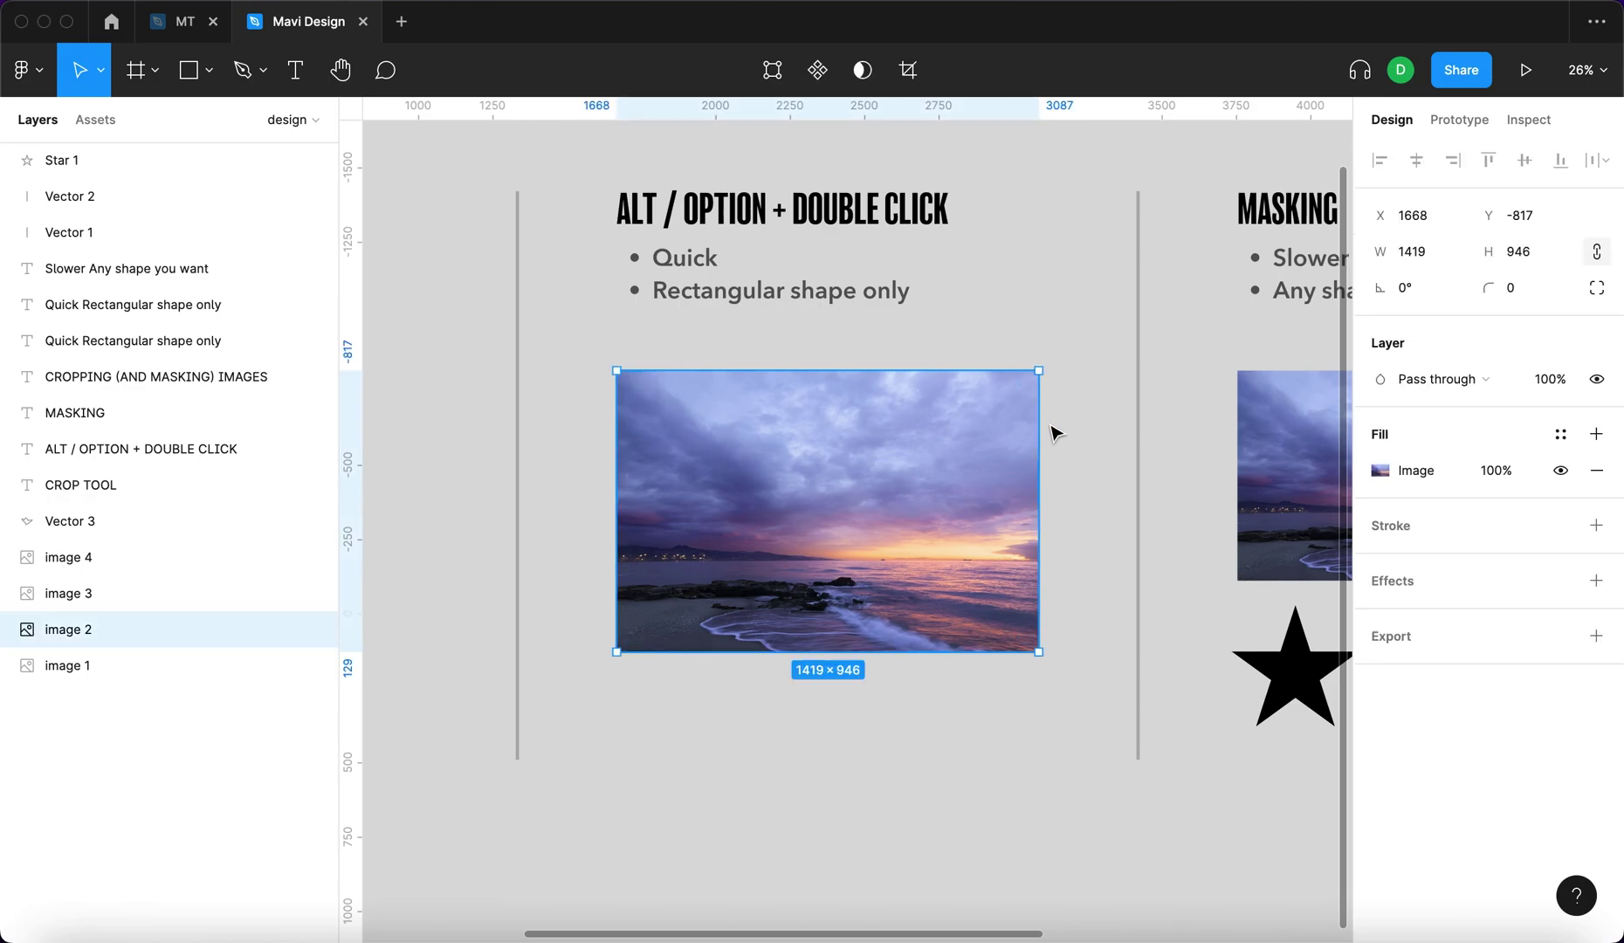
# Step: Crop the second photo to about 1183×834 via Alt-double-click, then scroll to MASKING
pyautogui.keyDown('alt'); pyautogui.doubleClick(856, 509); pyautogui.keyUp('alt')
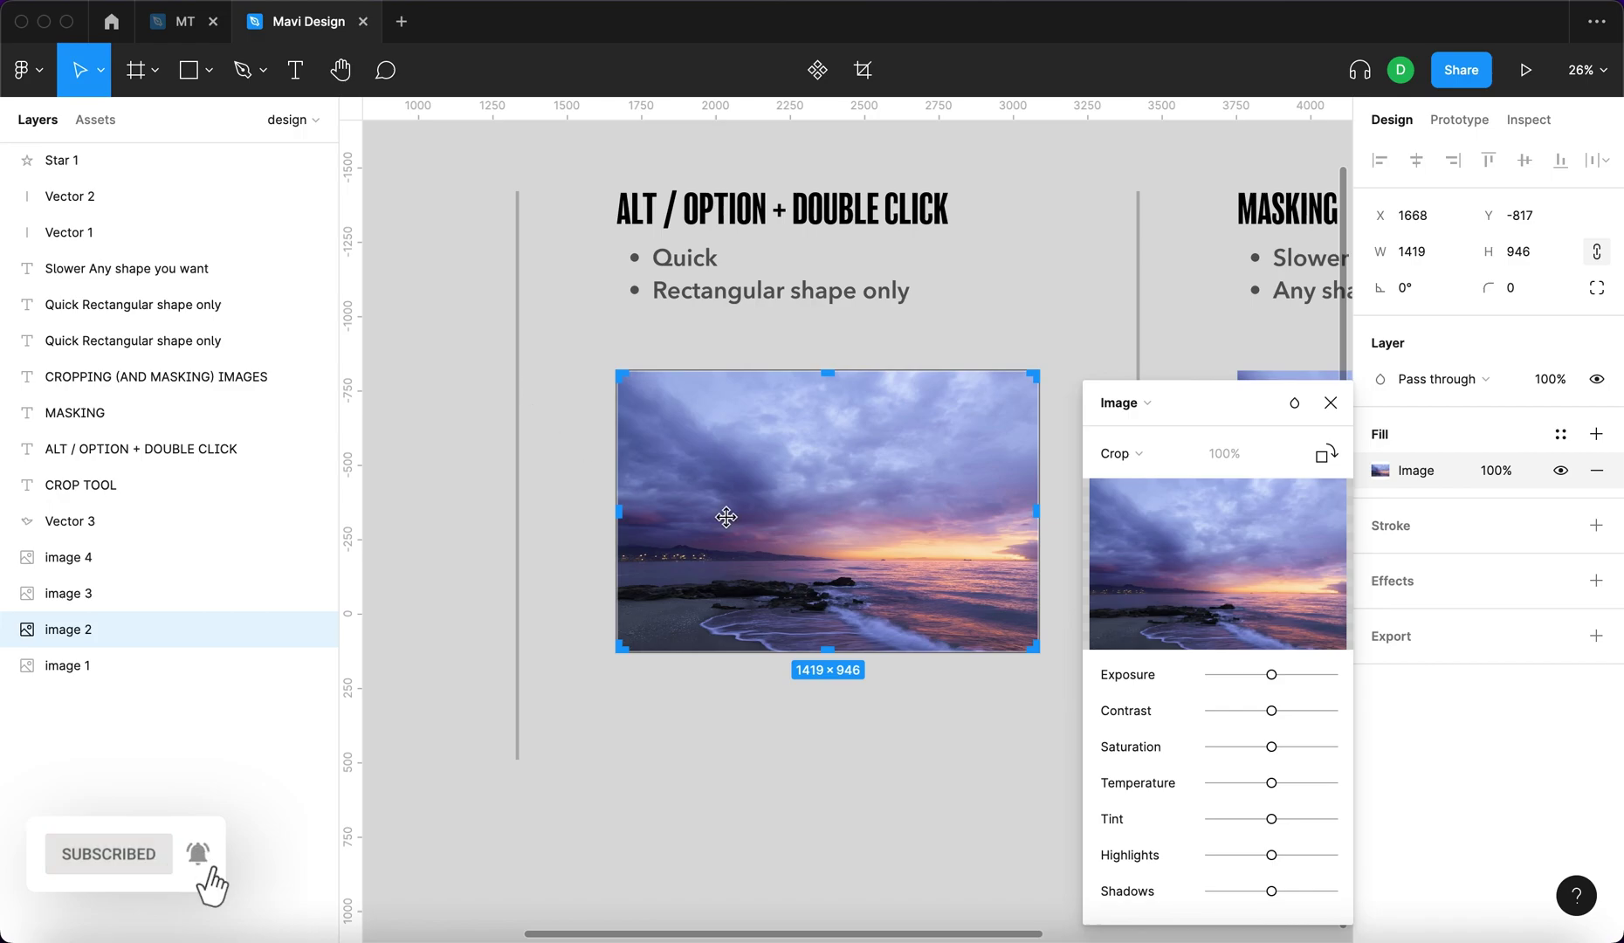
pyautogui.moveTo(1033, 374); pyautogui.dragTo(982, 399)
pyautogui.moveTo(812, 627); pyautogui.dragTo(811, 638)
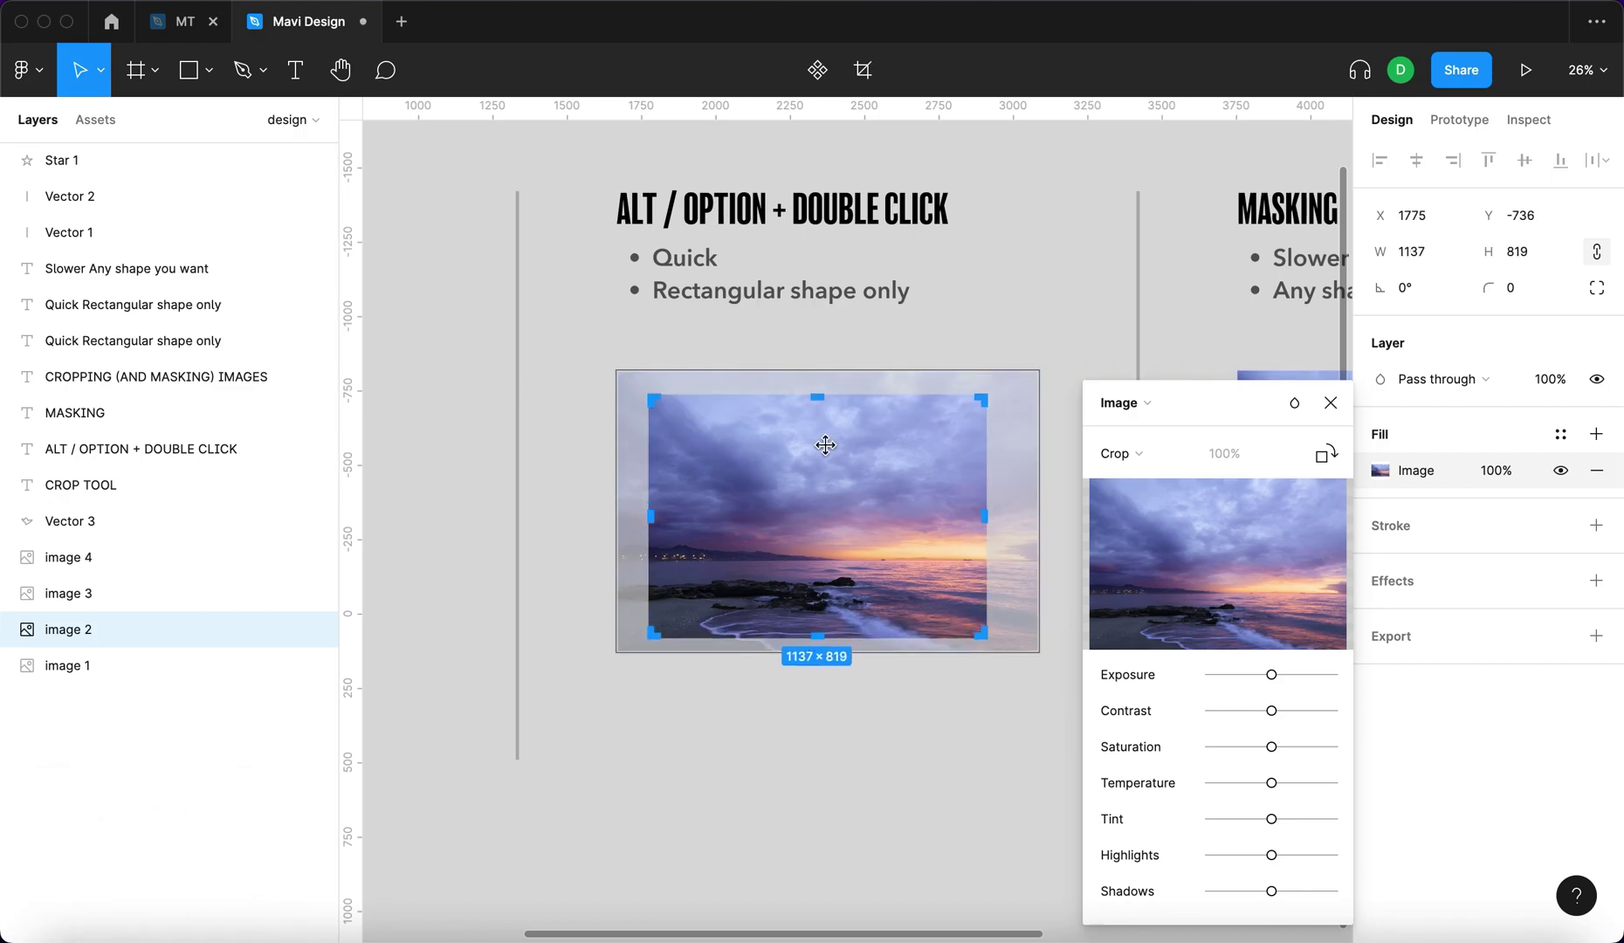
pyautogui.moveTo(981, 399); pyautogui.dragTo(1022, 401)
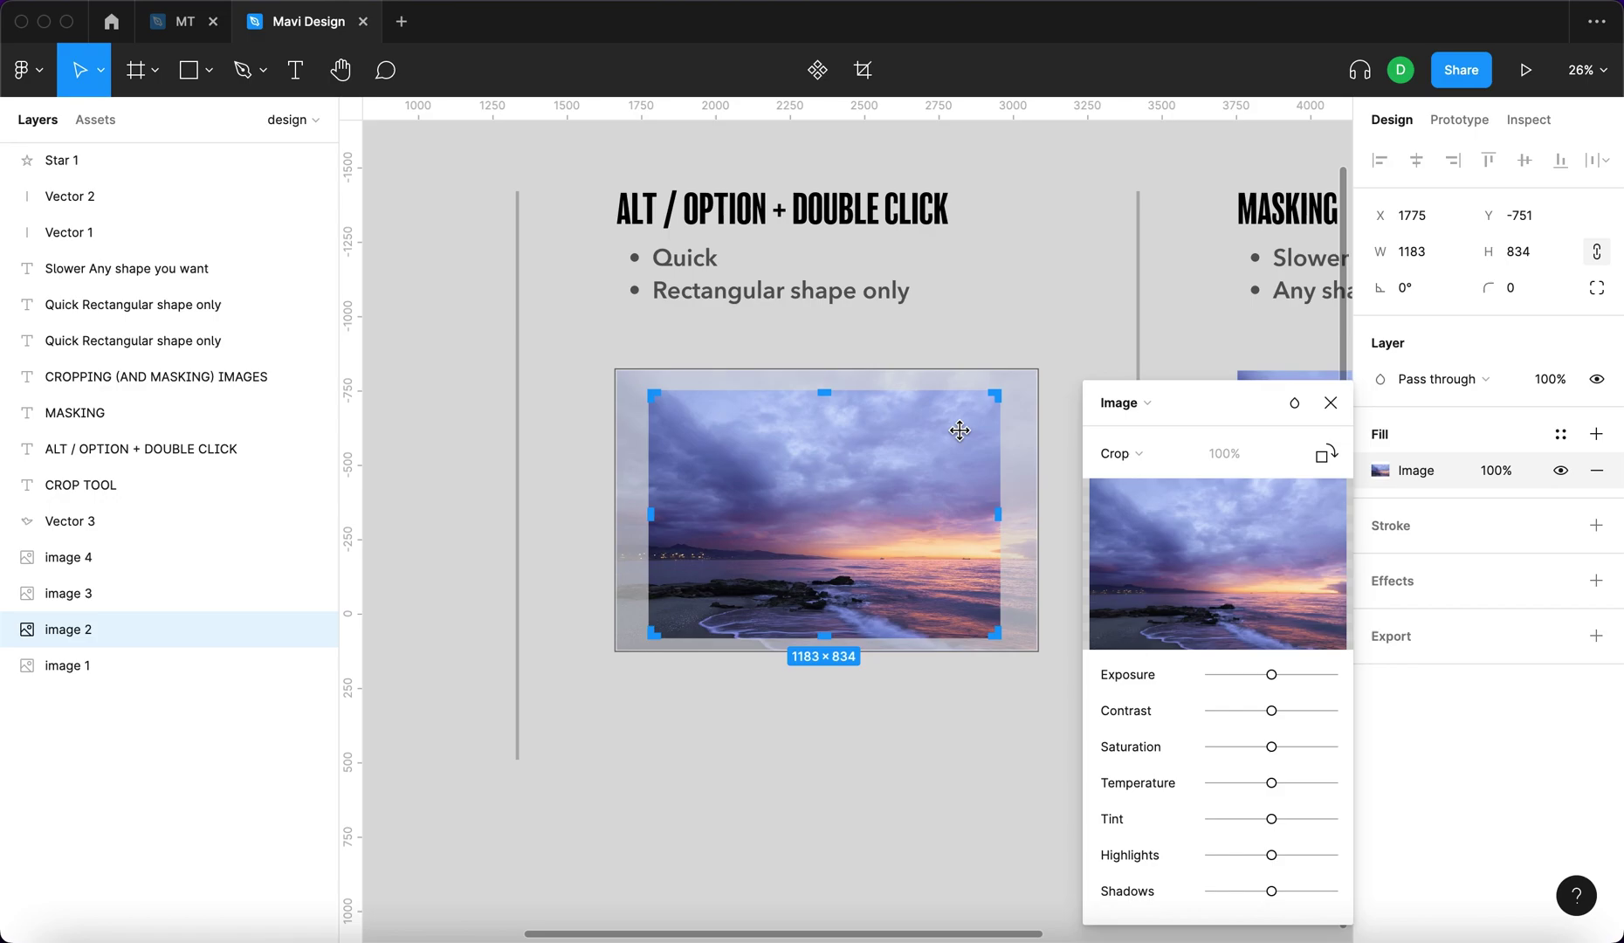
pyautogui.press('Escape')
pyautogui.press('Escape')
pyautogui.hscroll(10, 1083, 460)
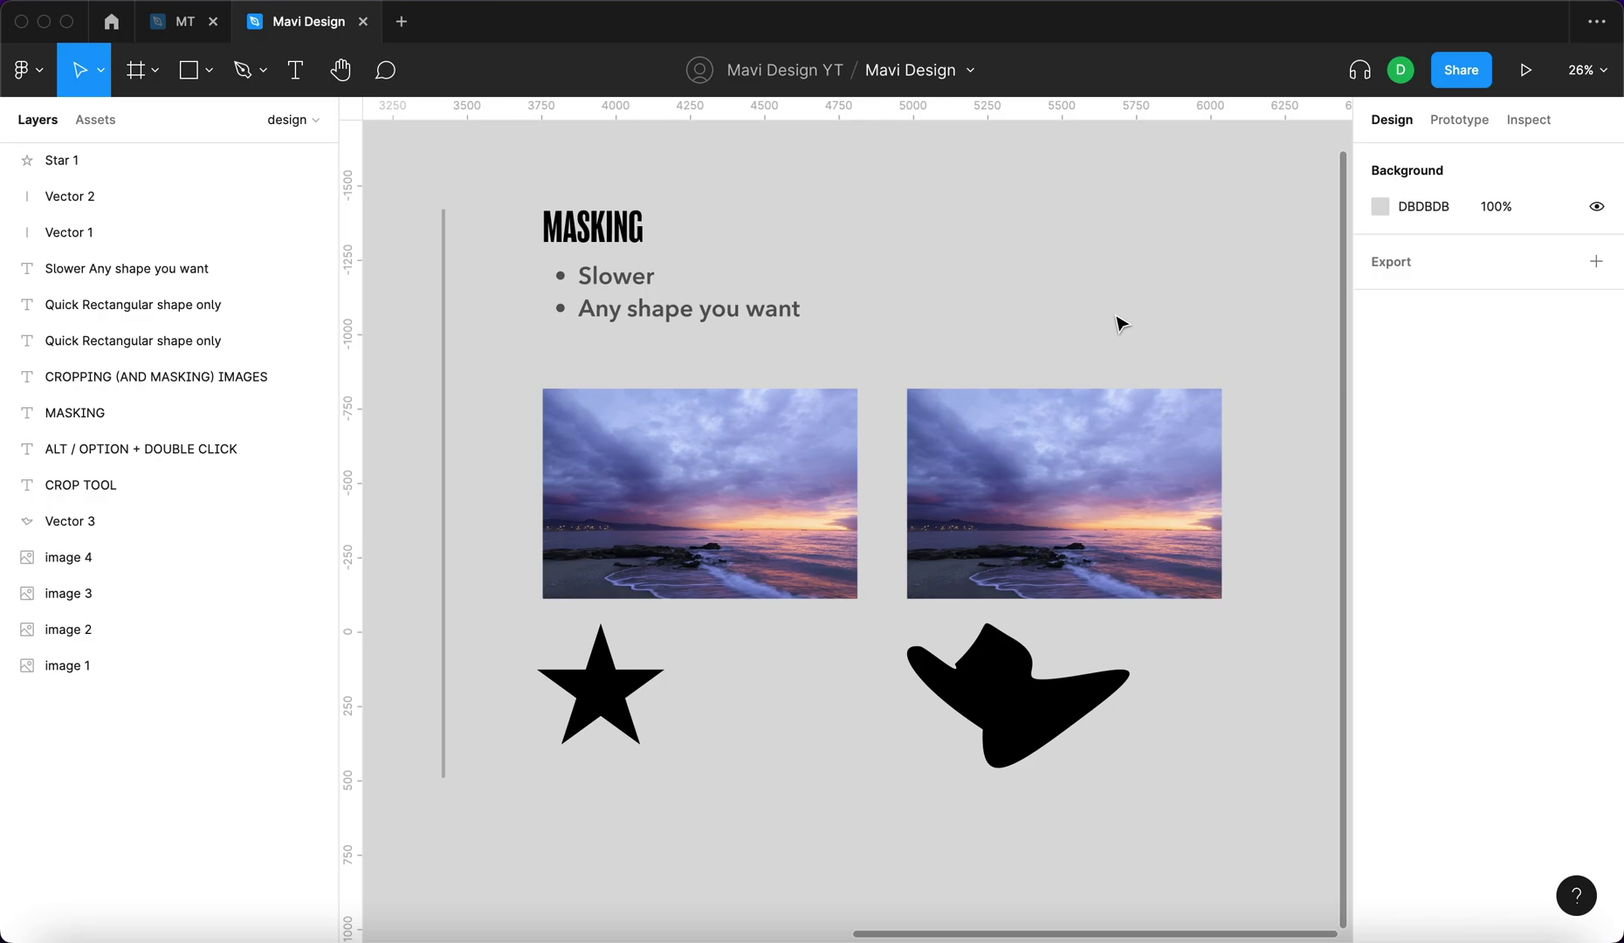
# Step: Drag the black star onto the left MASKING sunset photo
pyautogui.click(581, 692)
pyautogui.click(1010, 741)
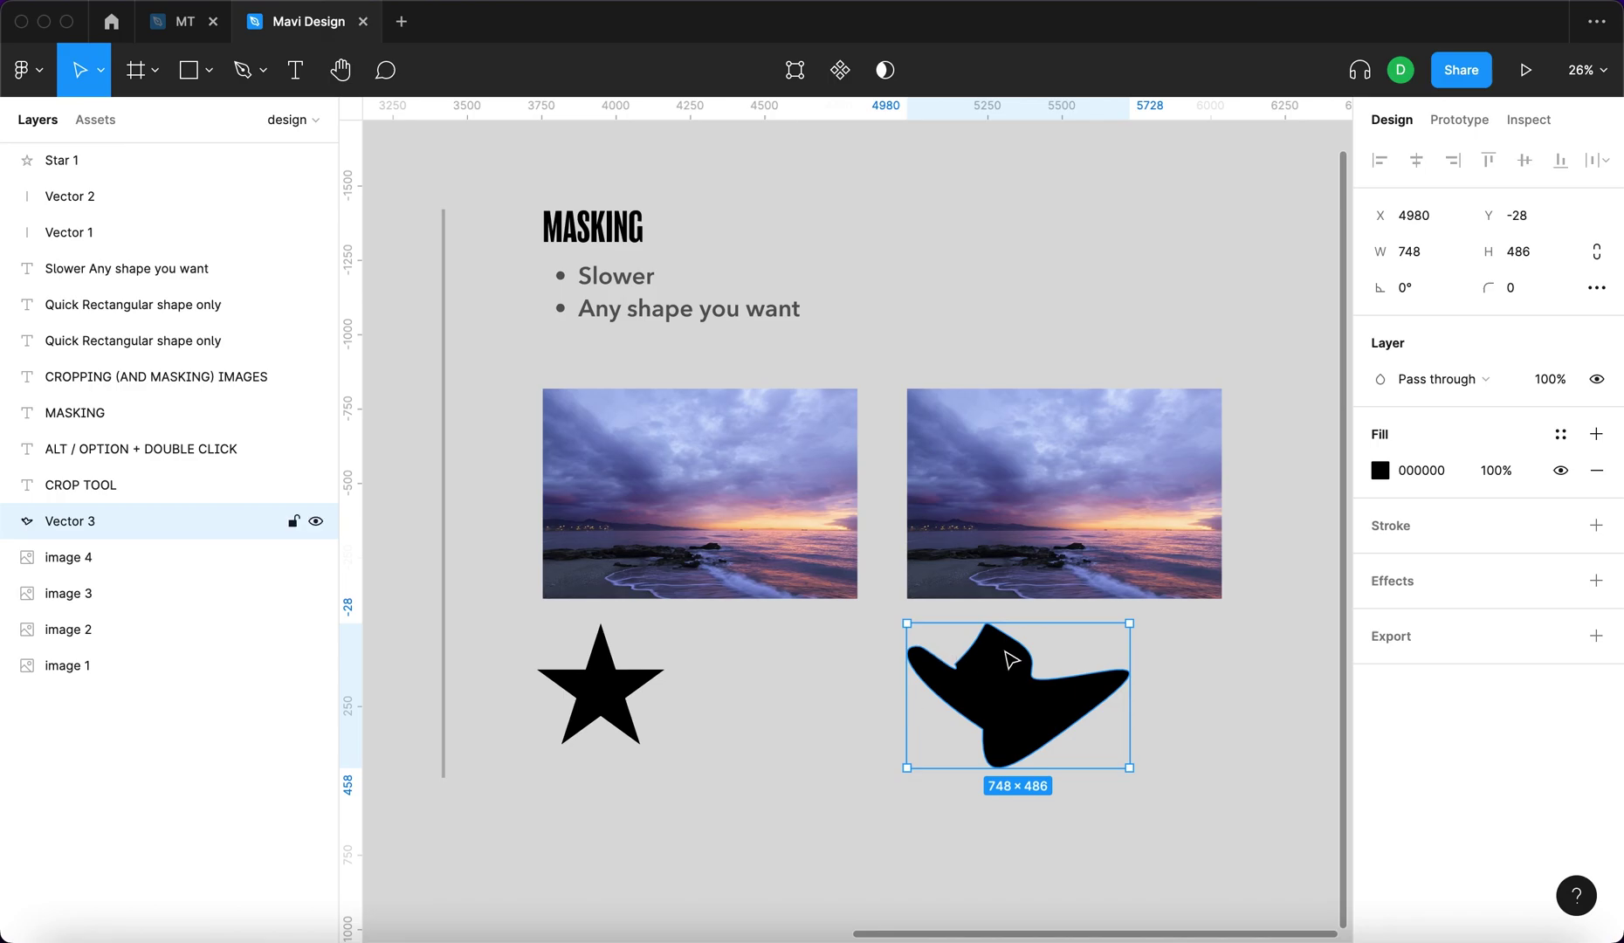
pyautogui.click(607, 723)
pyautogui.moveTo(601, 723); pyautogui.dragTo(776, 562)
pyautogui.moveTo(698, 504); pyautogui.dragTo(679, 514)
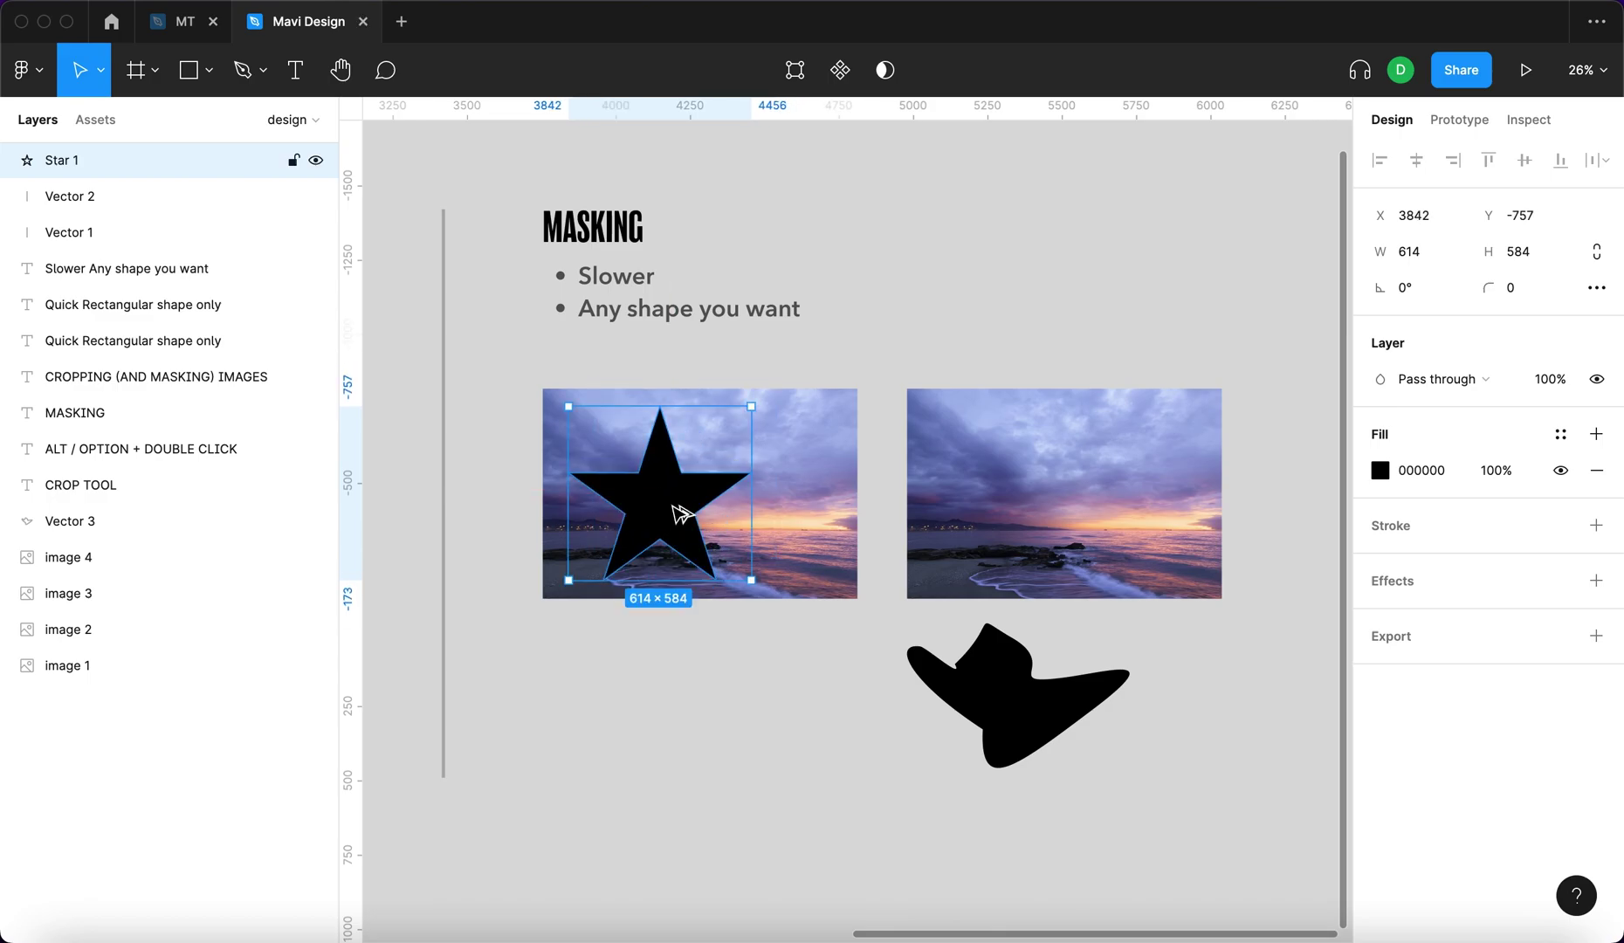
# Step: Send the star behind the photo, select both, and mask the photo with the star
pyautogui.press('alt+super+bracketleft')
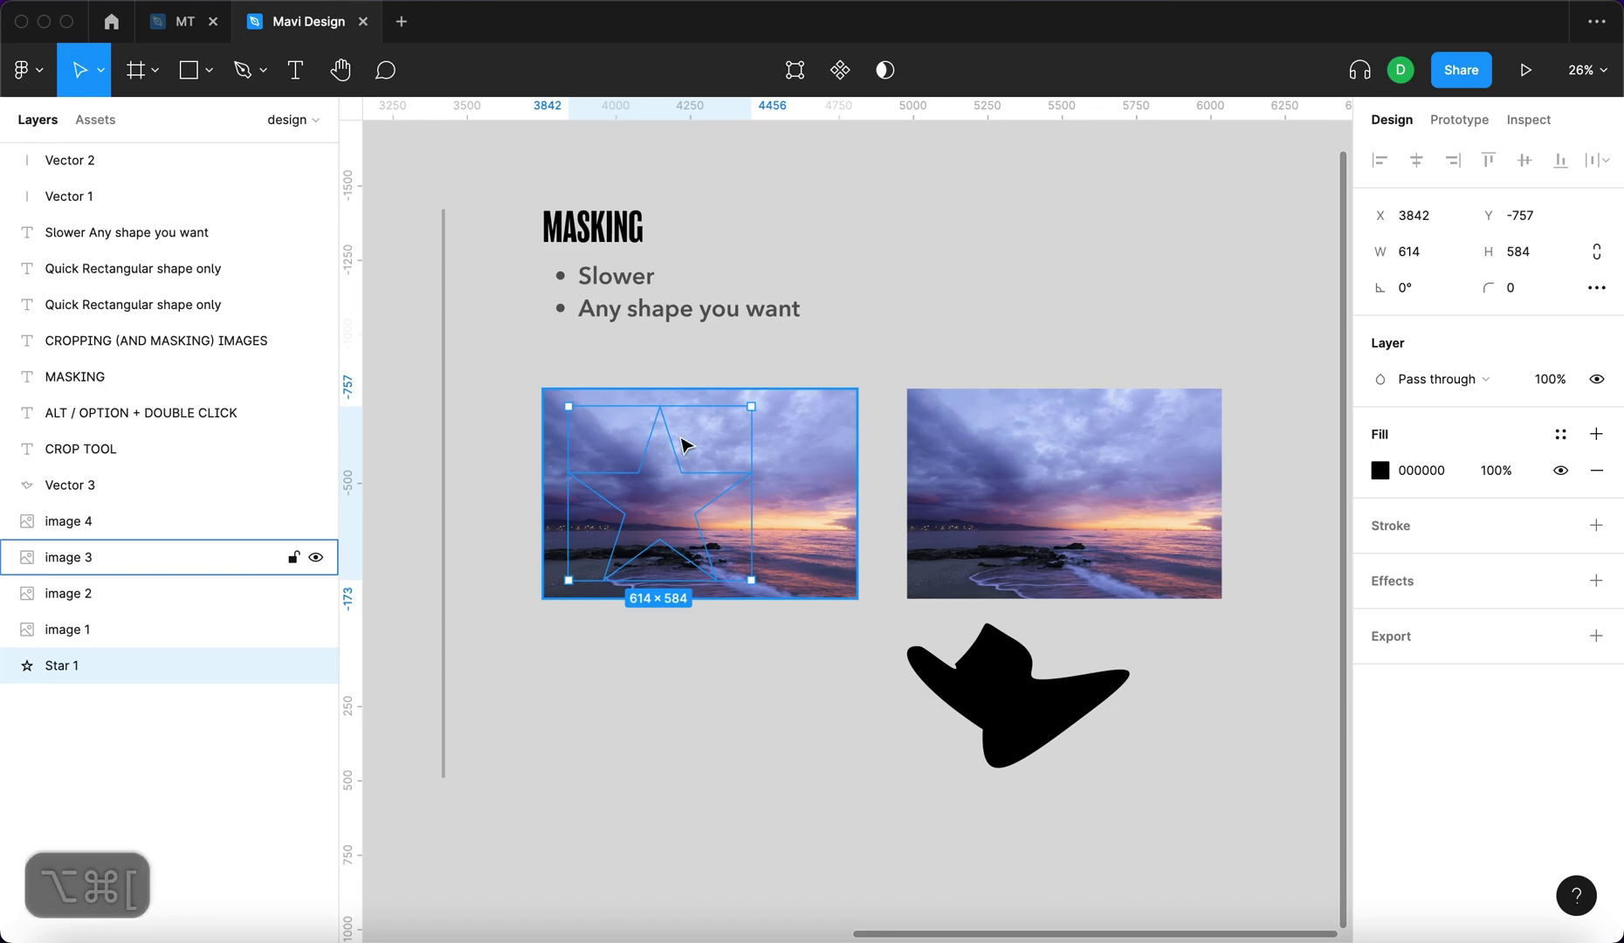
pyautogui.click(550, 574)
pyautogui.moveTo(465, 455); pyautogui.dragTo(719, 622)
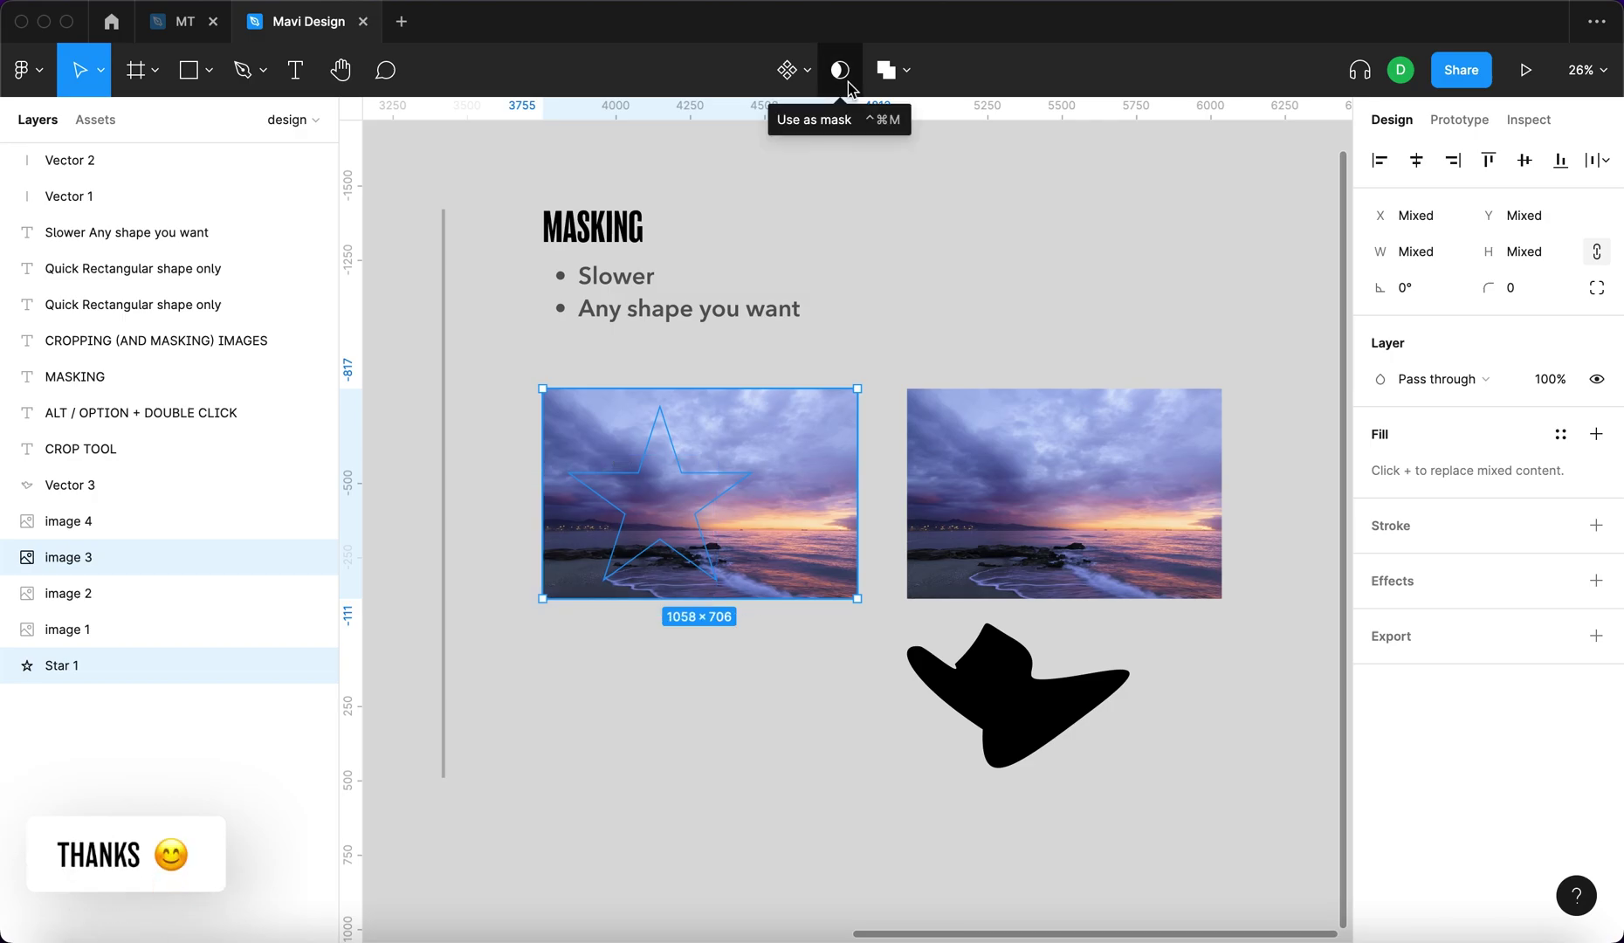
pyautogui.click(845, 84)
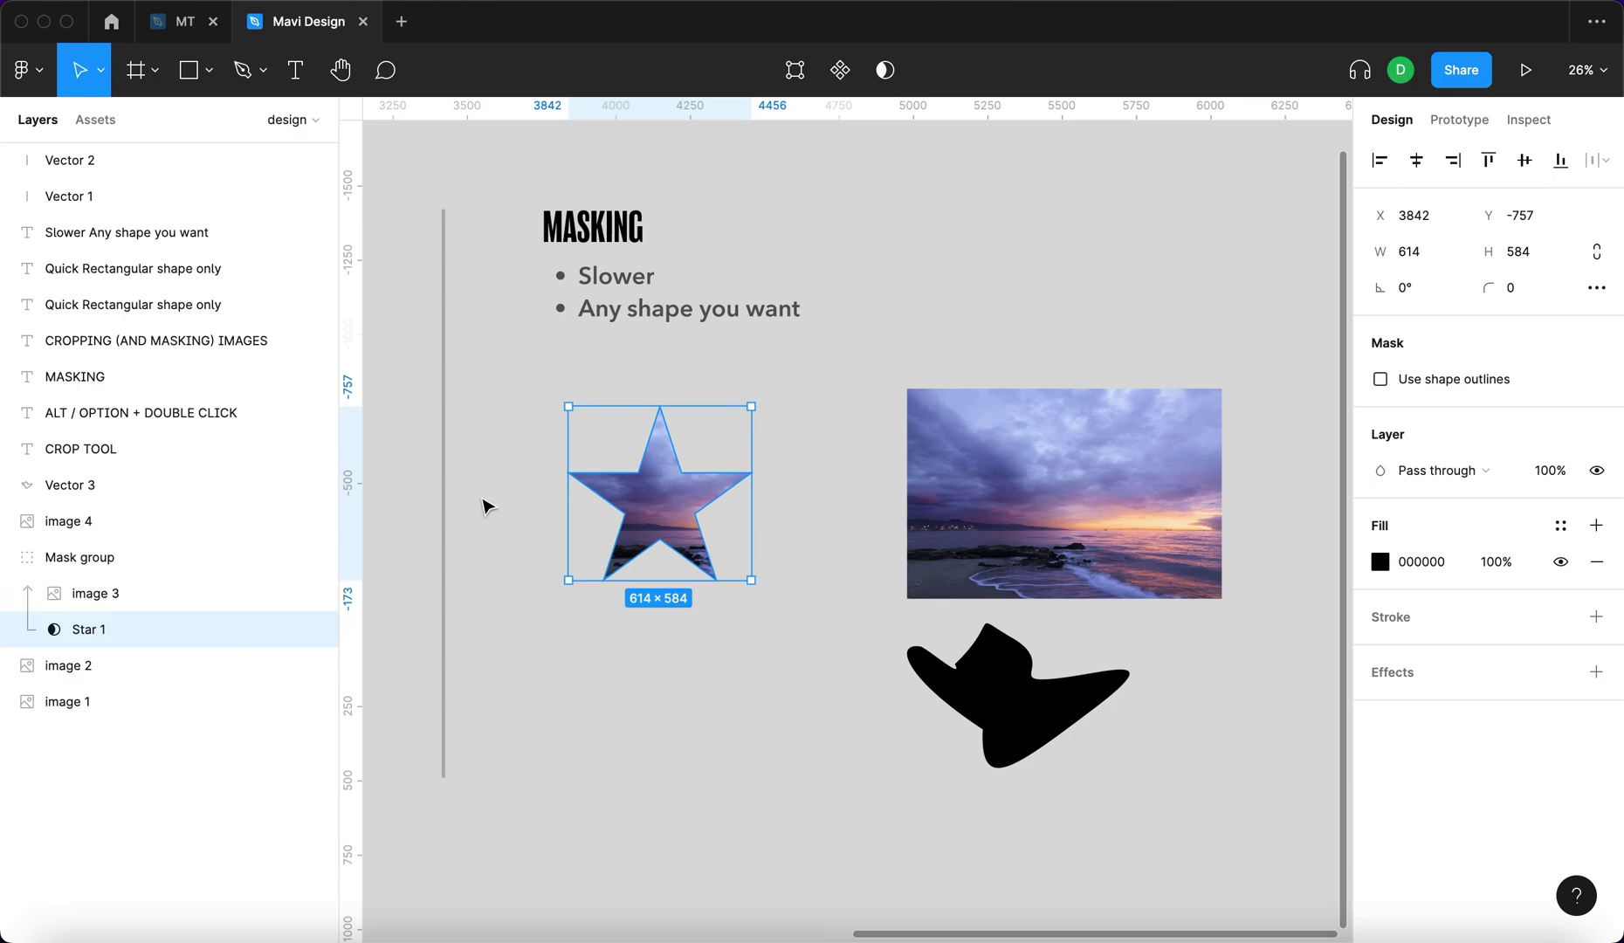
# Step: Enter point editing on the star, adjust its top point, and round corners to 40
pyautogui.press('Return')
pyautogui.moveTo(660, 407)
pyautogui.mouseDown()
pyautogui.moveTo(635, 371)
pyautogui.moveTo(609, 382)
pyautogui.moveTo(696, 431)
pyautogui.moveTo(668, 428)
pyautogui.mouseUp()
pyautogui.scroll(3, 676, 424)
pyautogui.click(1417, 325)
pyautogui.hotkey('shift', 'Up')
pyautogui.hotkey('shift', 'Up')
pyautogui.hotkey('shift', 'Up')
pyautogui.hotkey('shift', 'Up')
# Step: Raise the star's inner corner radius to 80 and finish editing the mask
pyautogui.click(710, 574)
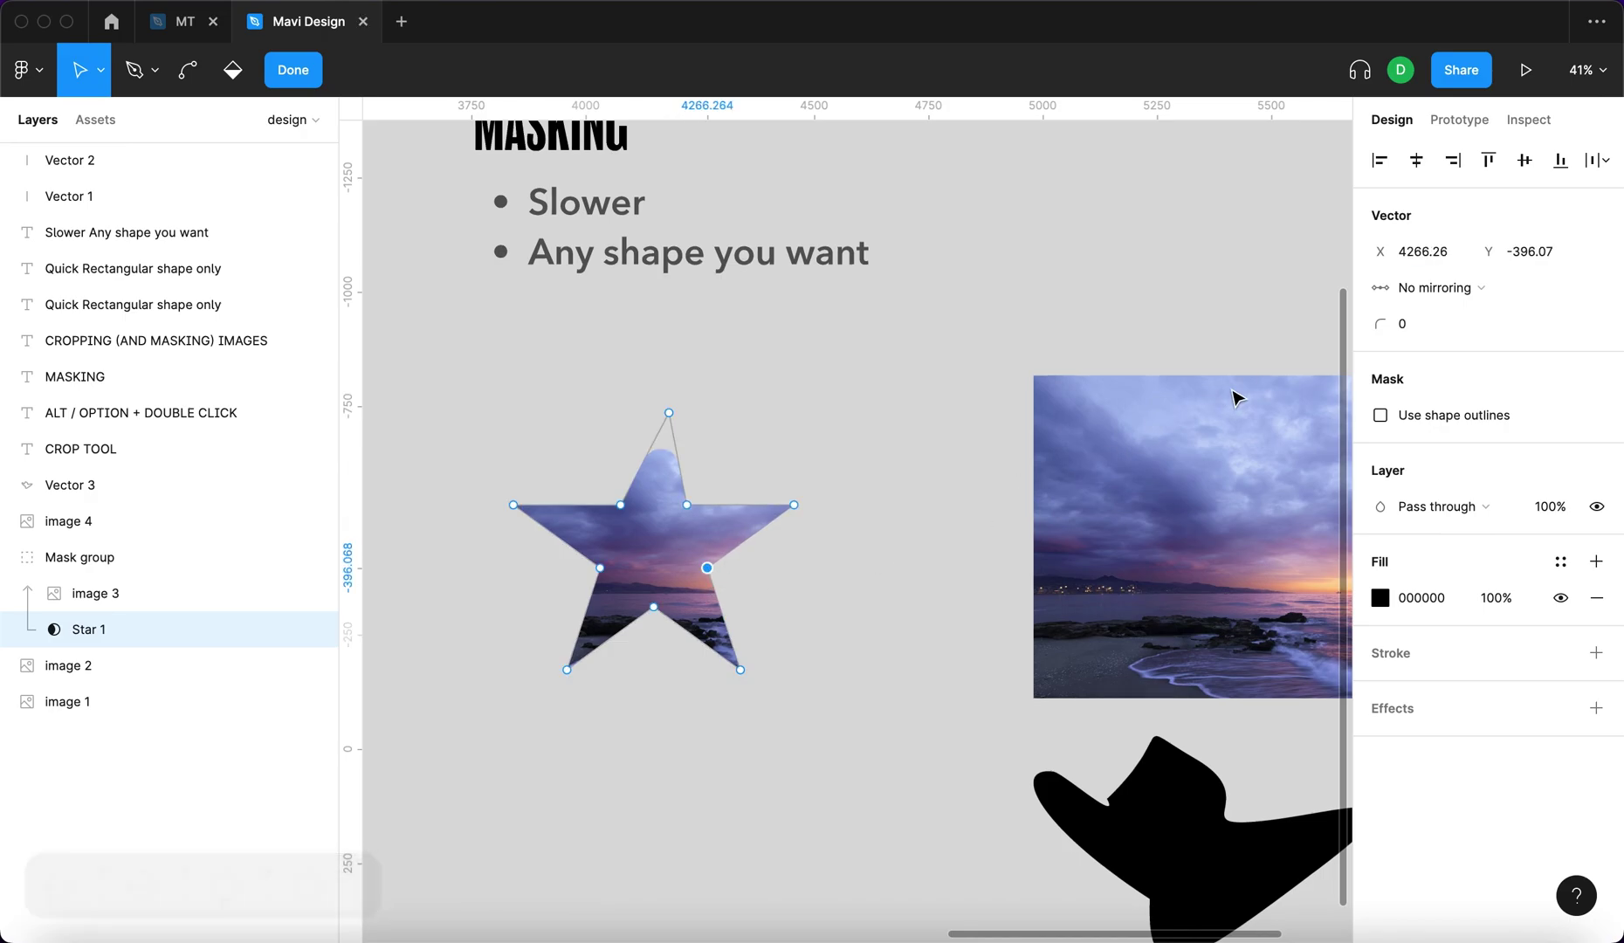
pyautogui.click(1389, 332)
pyautogui.hotkey('shift', 'Up')
pyautogui.hotkey('shift', 'Up')
pyautogui.hotkey('shift', 'Up')
pyautogui.hotkey('shift', 'Up')
pyautogui.hotkey('shift', 'Up')
pyautogui.hotkey('shift', 'Up')
pyautogui.hotkey('shift', 'Up')
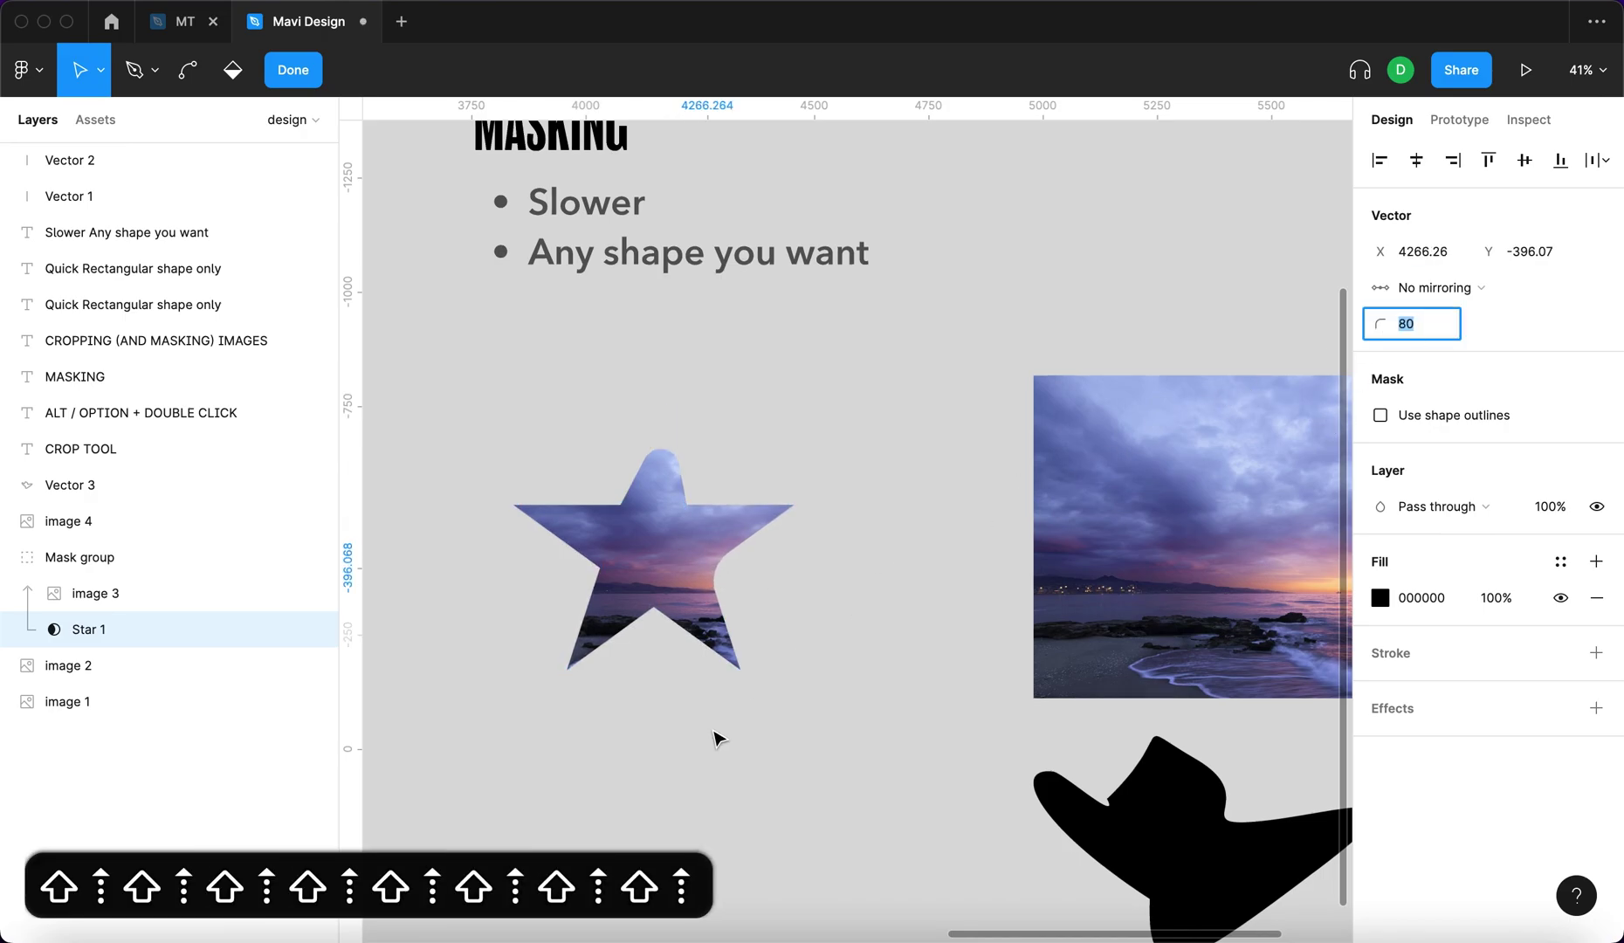
pyautogui.press('Return')
pyautogui.press('Return')
pyautogui.click(834, 804)
pyautogui.scroll(-5, 834, 804)
pyautogui.click(700, 667)
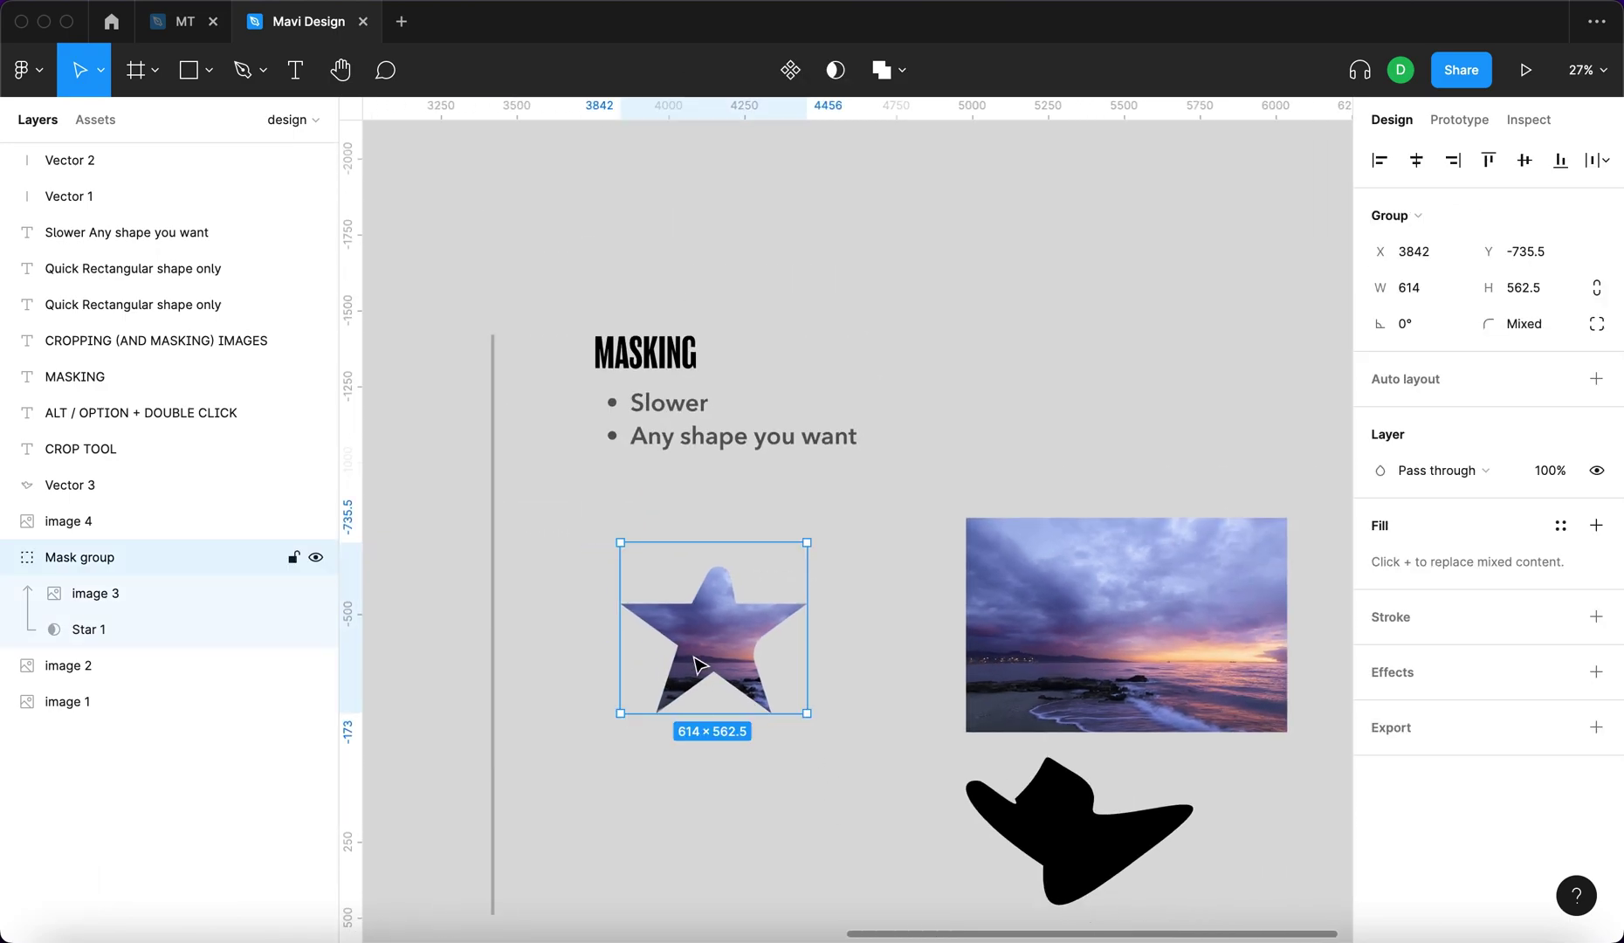
pyautogui.click(698, 813)
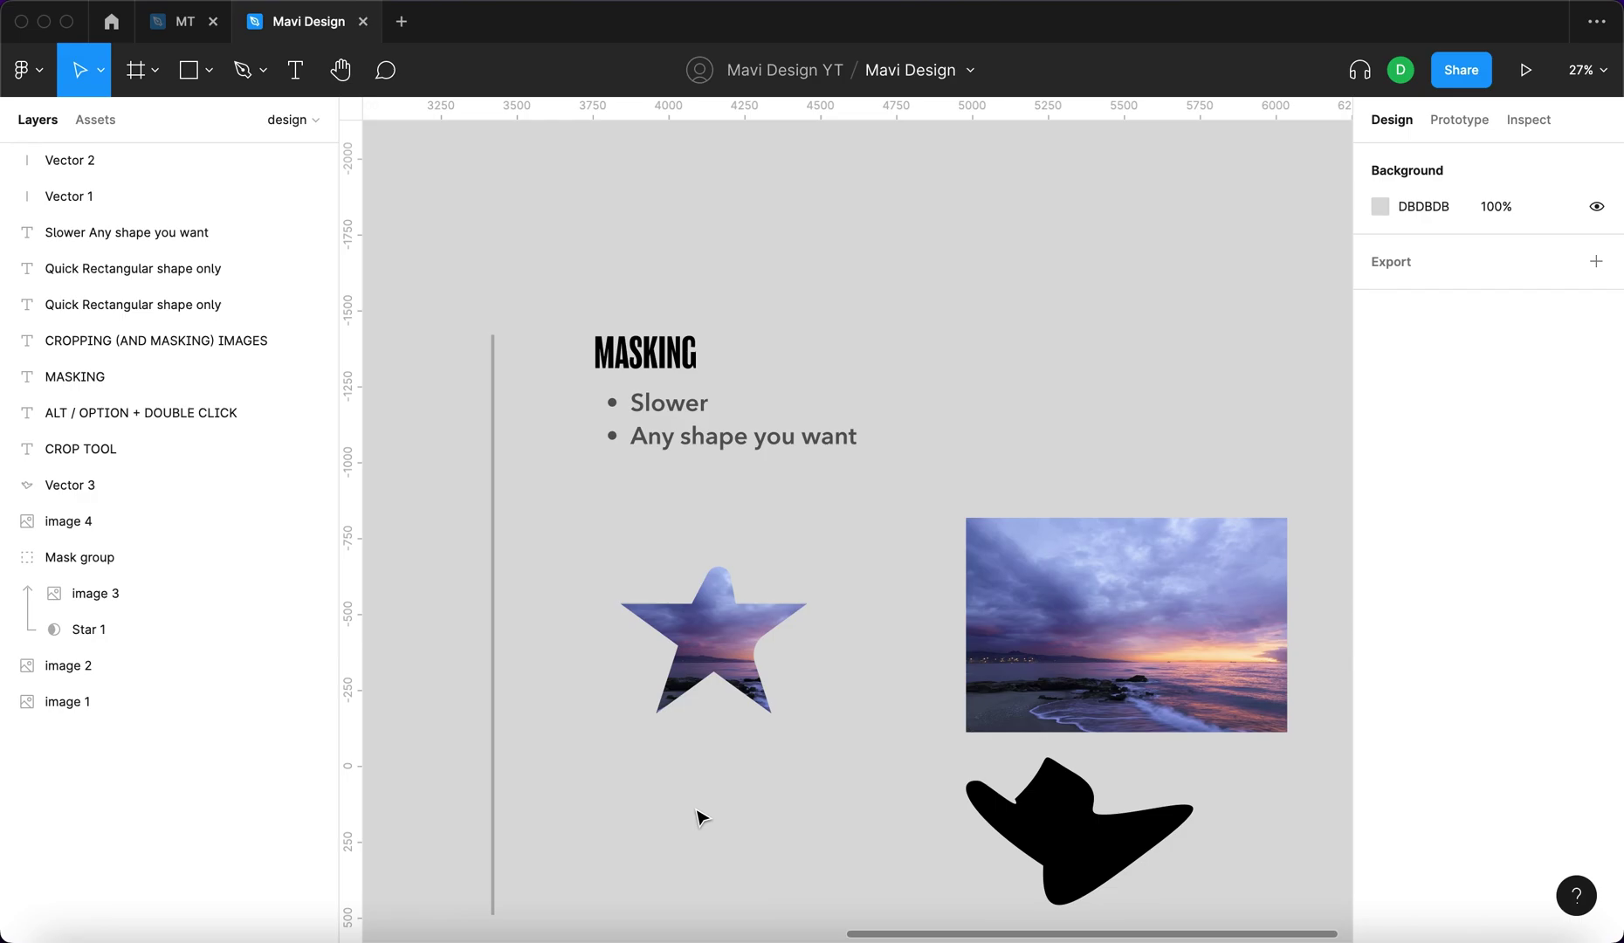
# Step: Nudge the star mask right and shrink the photo inside it to 614×410
pyautogui.click(711, 624)
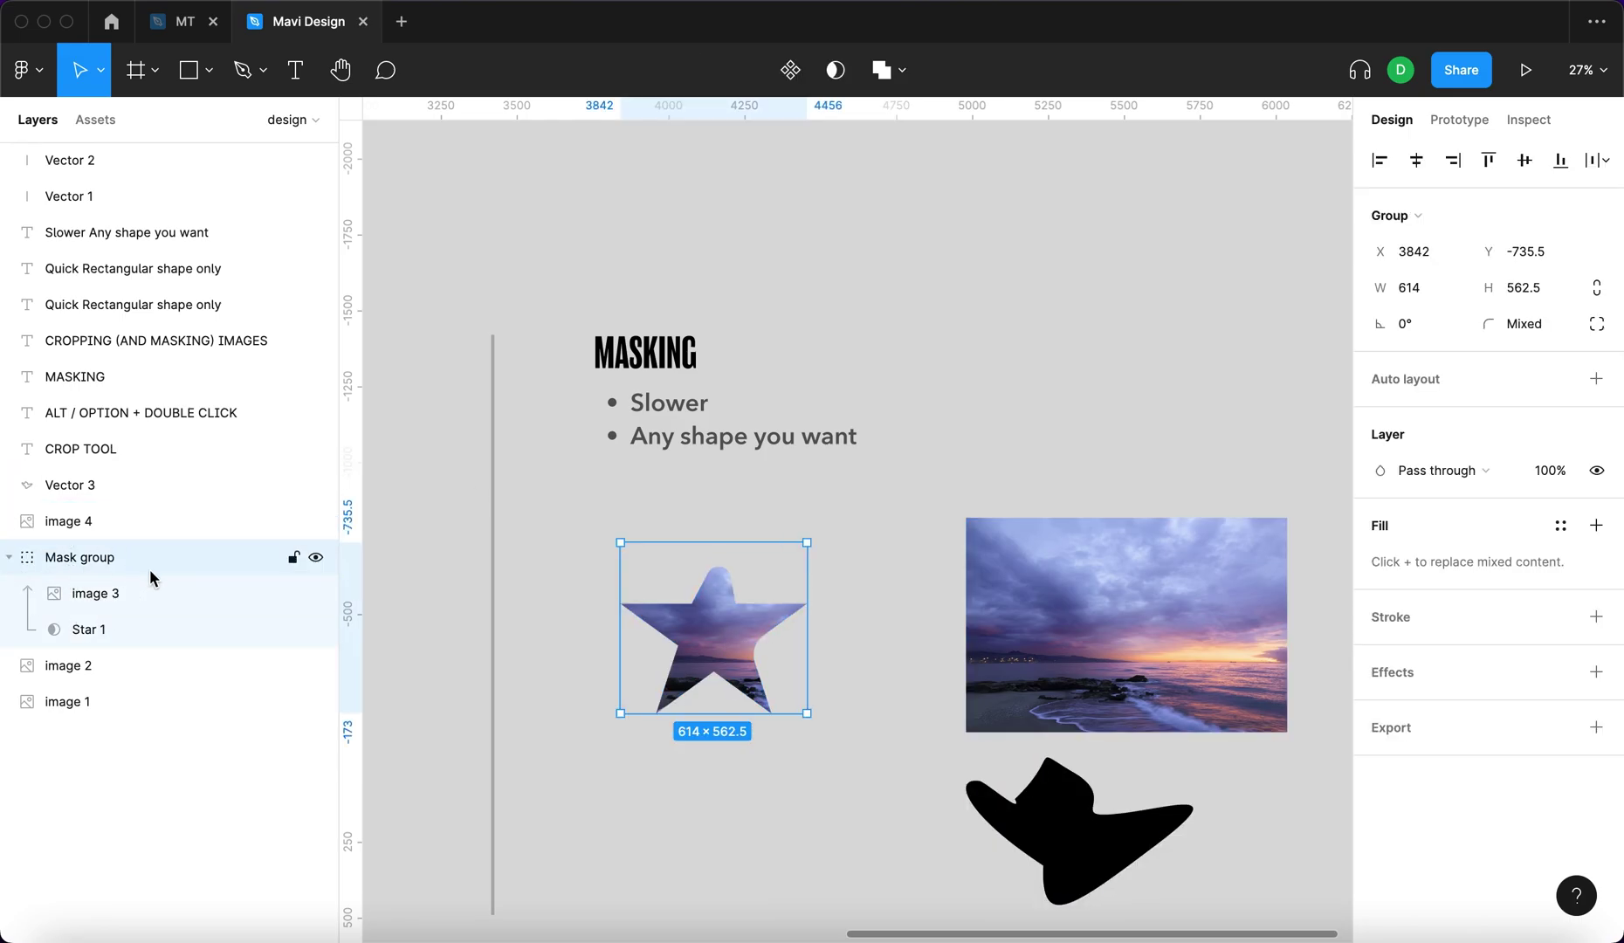
pyautogui.click(187, 599)
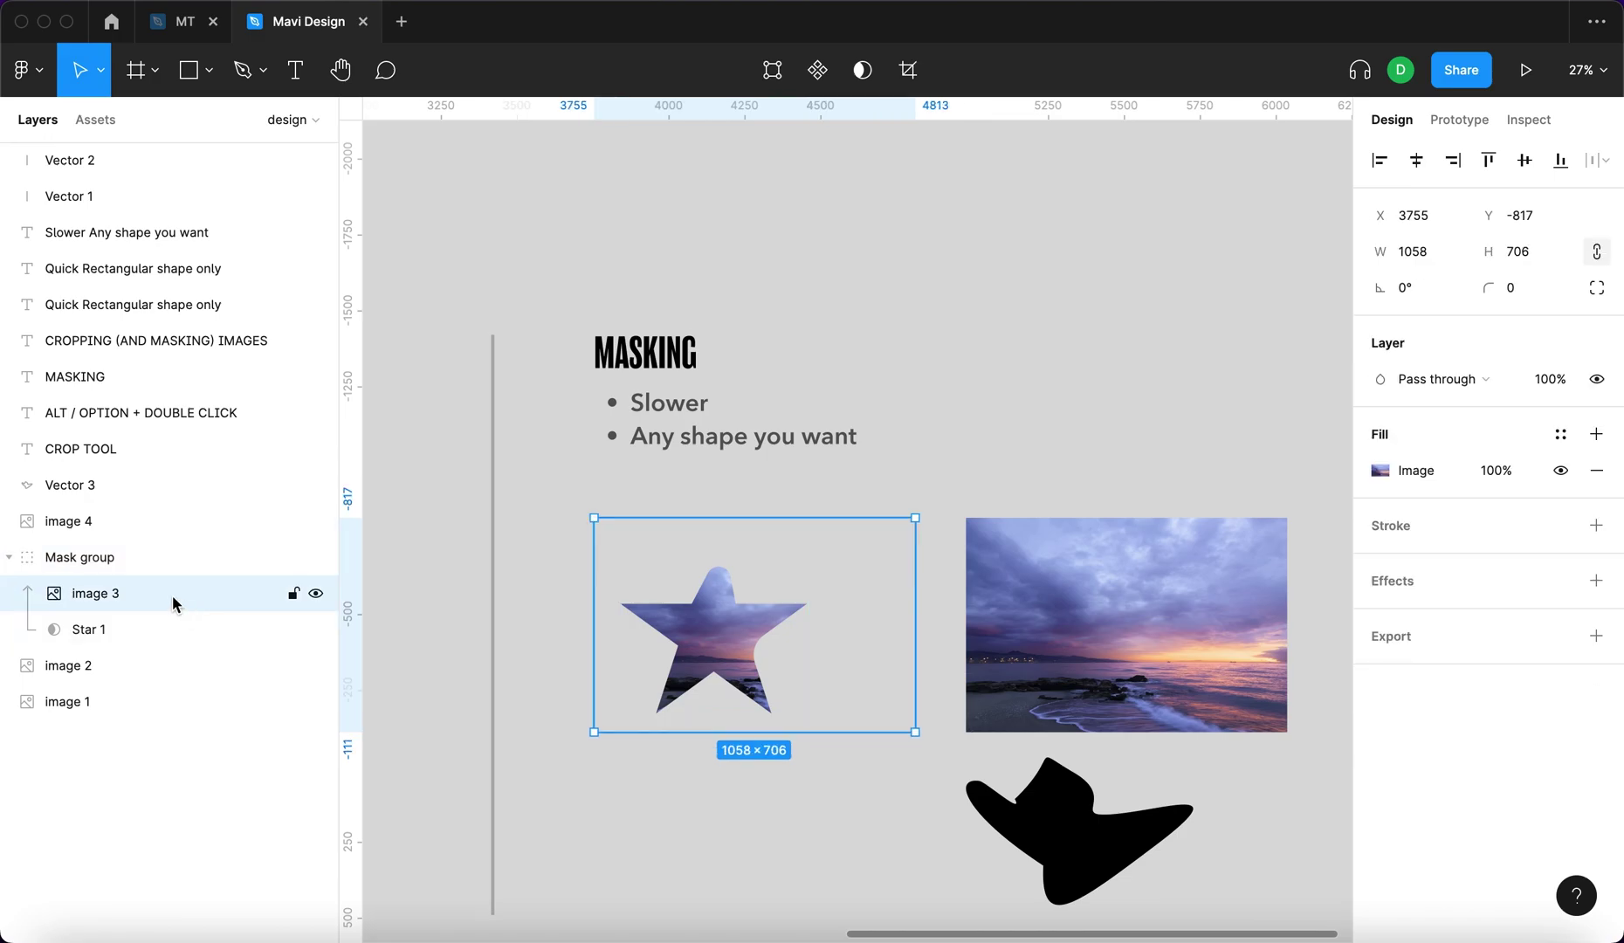
pyautogui.click(144, 630)
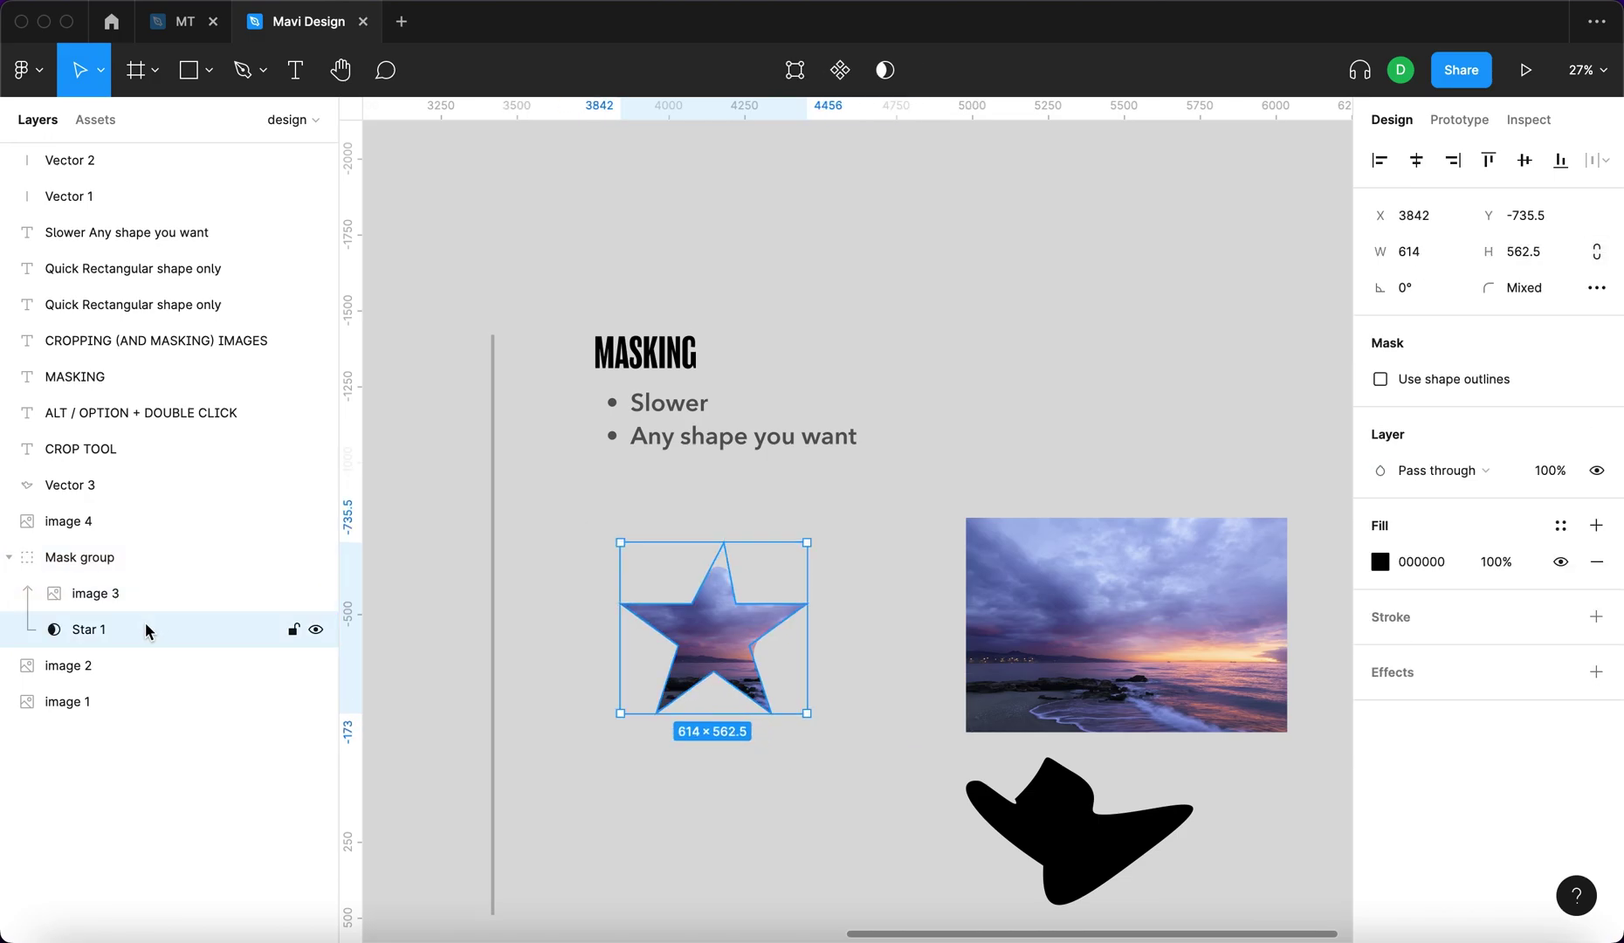
pyautogui.click(162, 602)
pyautogui.click(162, 626)
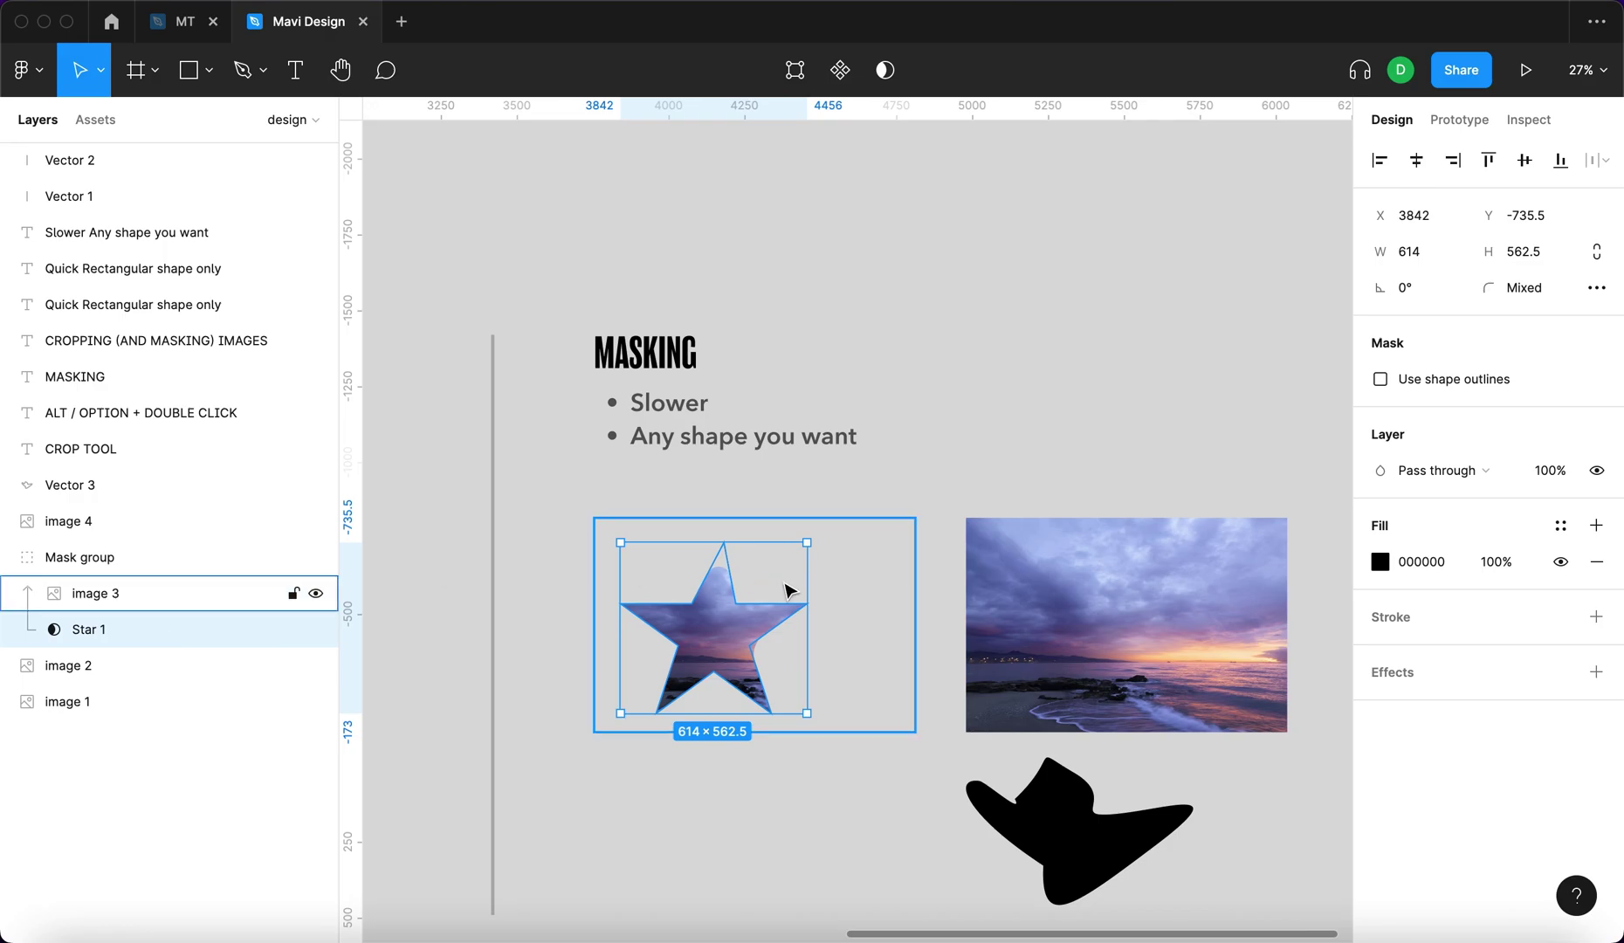
pyautogui.hotkey('shift', 'Right')
pyautogui.hotkey('shift', 'Right')
pyautogui.hotkey('shift', 'Right')
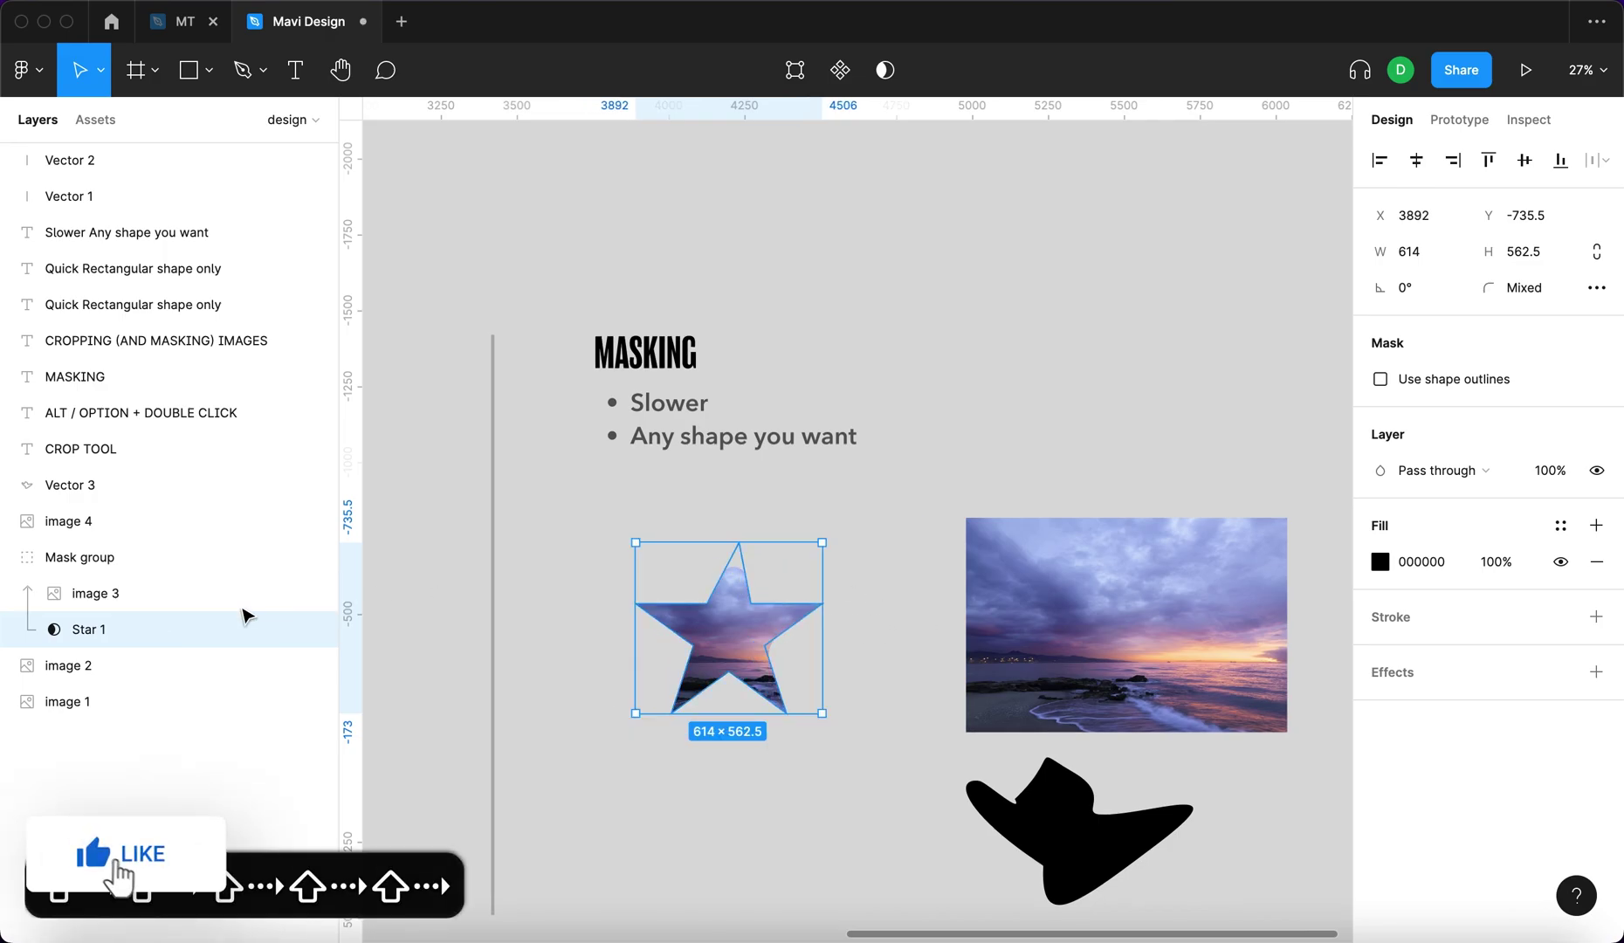
pyautogui.click(245, 593)
pyautogui.moveTo(593, 515); pyautogui.dragTo(661, 563)
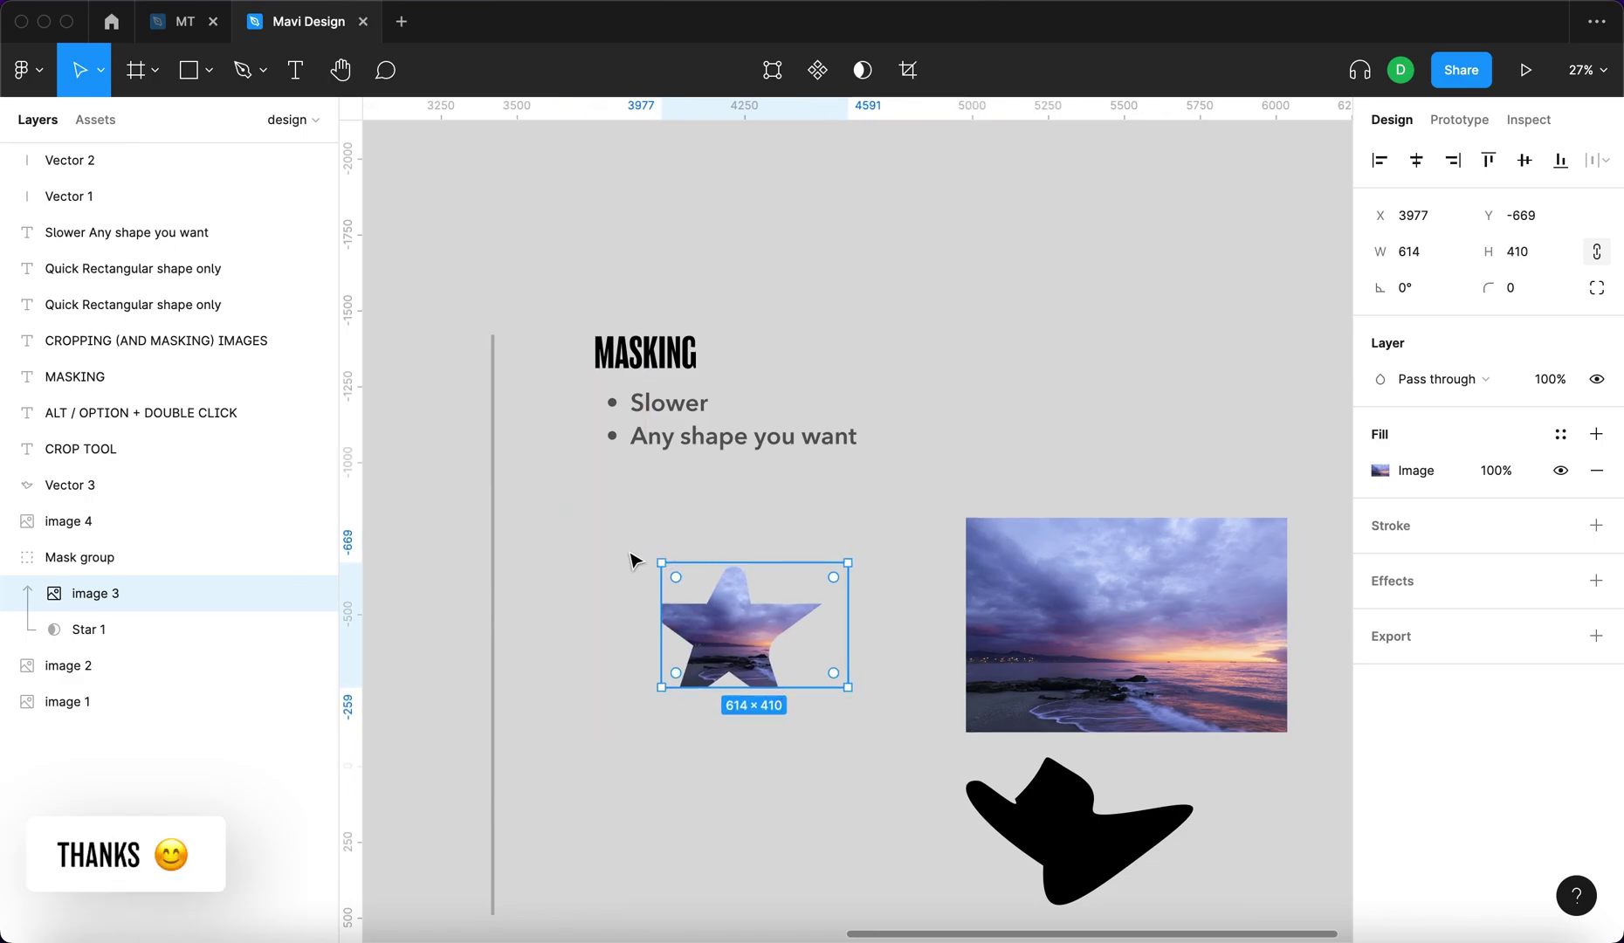
pyautogui.click(790, 787)
# Step: Move the star-masked group into place just below the bullet list
pyautogui.click(741, 648)
pyautogui.moveTo(747, 655)
pyautogui.mouseDown()
pyautogui.moveTo(590, 432)
pyautogui.moveTo(632, 383)
pyautogui.moveTo(717, 634)
pyautogui.moveTo(752, 643)
pyautogui.mouseUp()
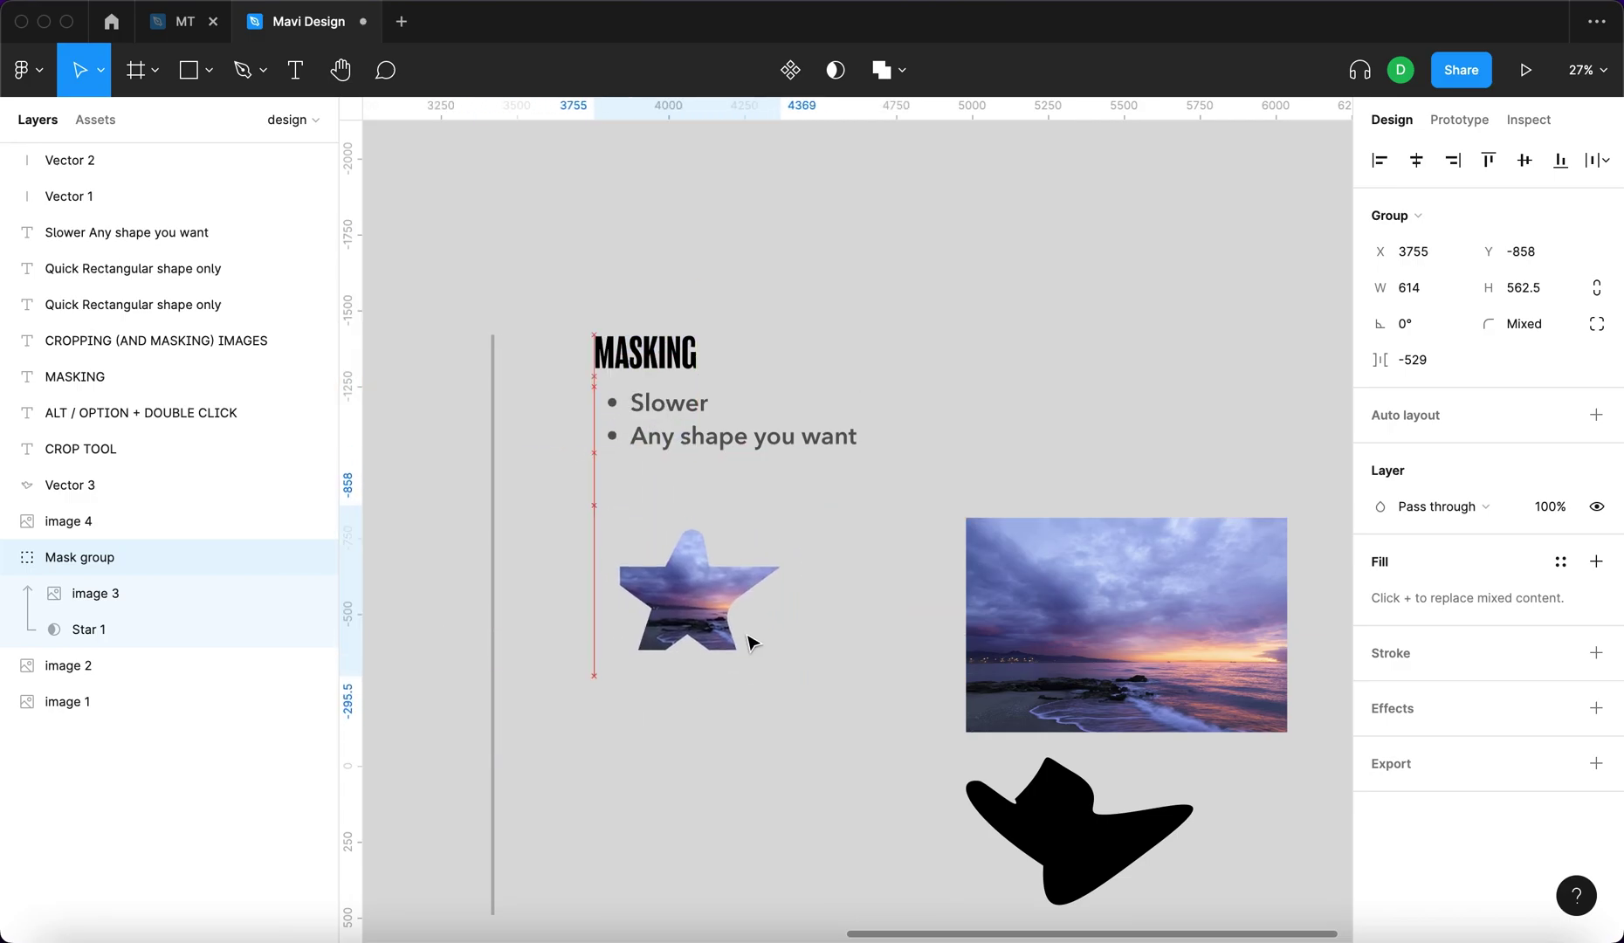
pyautogui.click(787, 801)
pyautogui.scroll(-2, 803, 760)
pyautogui.hscroll(3, 804, 759)
# Step: Scale the black freeform shape to 900×584 over the second photo, send it behind, and mask
pyautogui.moveTo(834, 707); pyautogui.dragTo(865, 450)
pyautogui.moveTo(997, 485); pyautogui.dragTo(1010, 467)
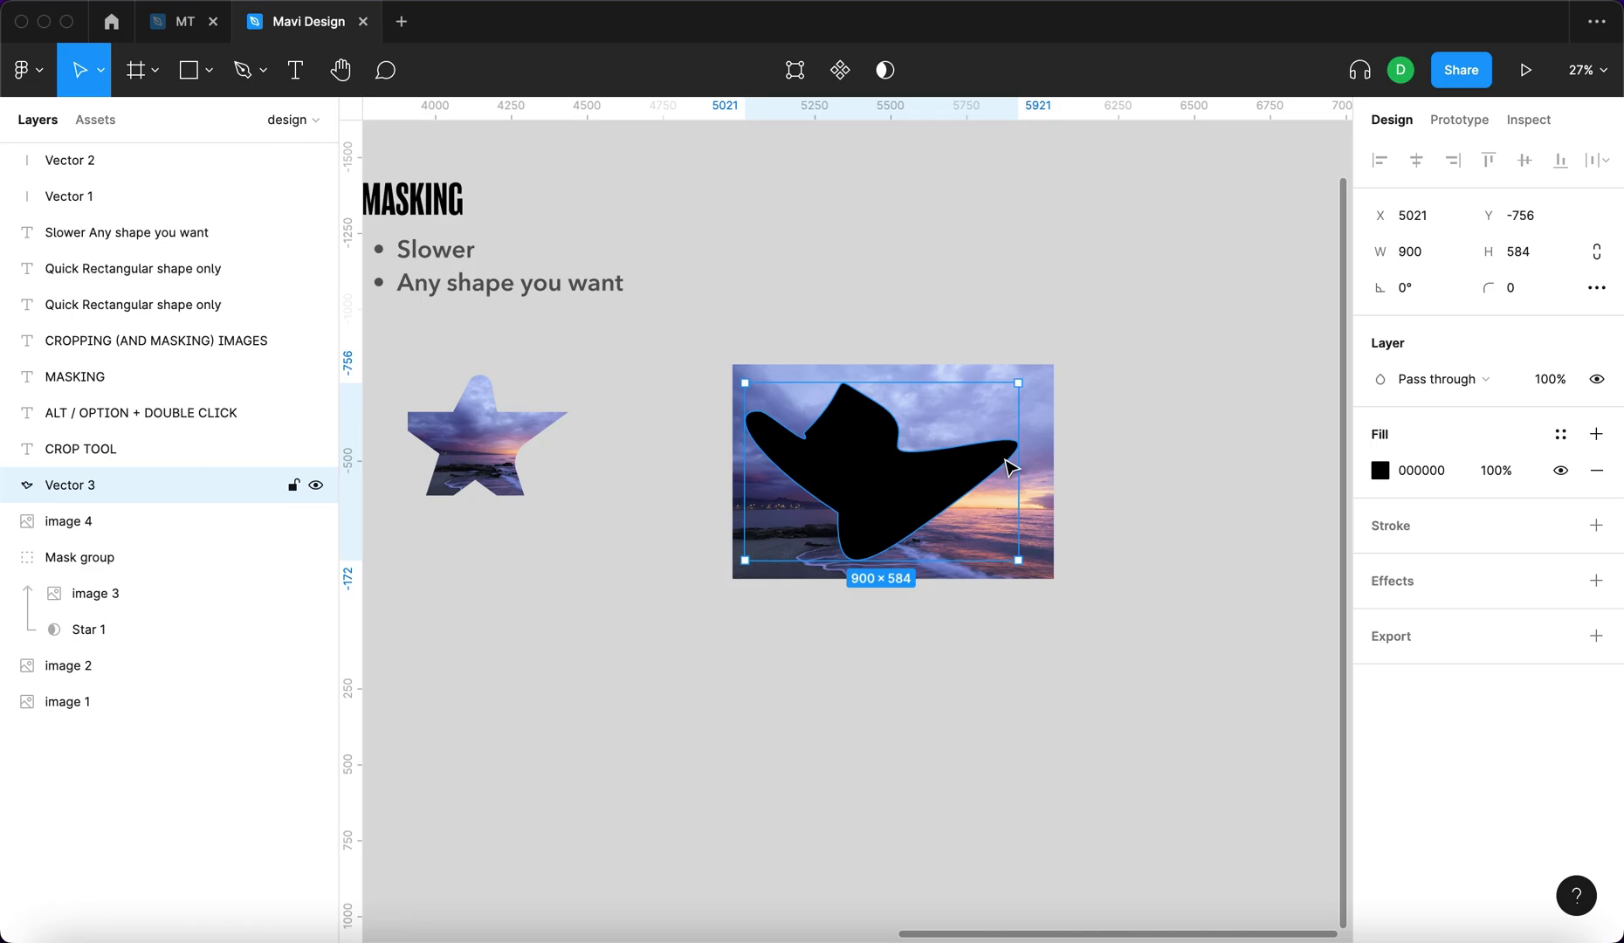
pyautogui.press('alt+super+bracketright')
pyautogui.press('alt+super+bracketleft')
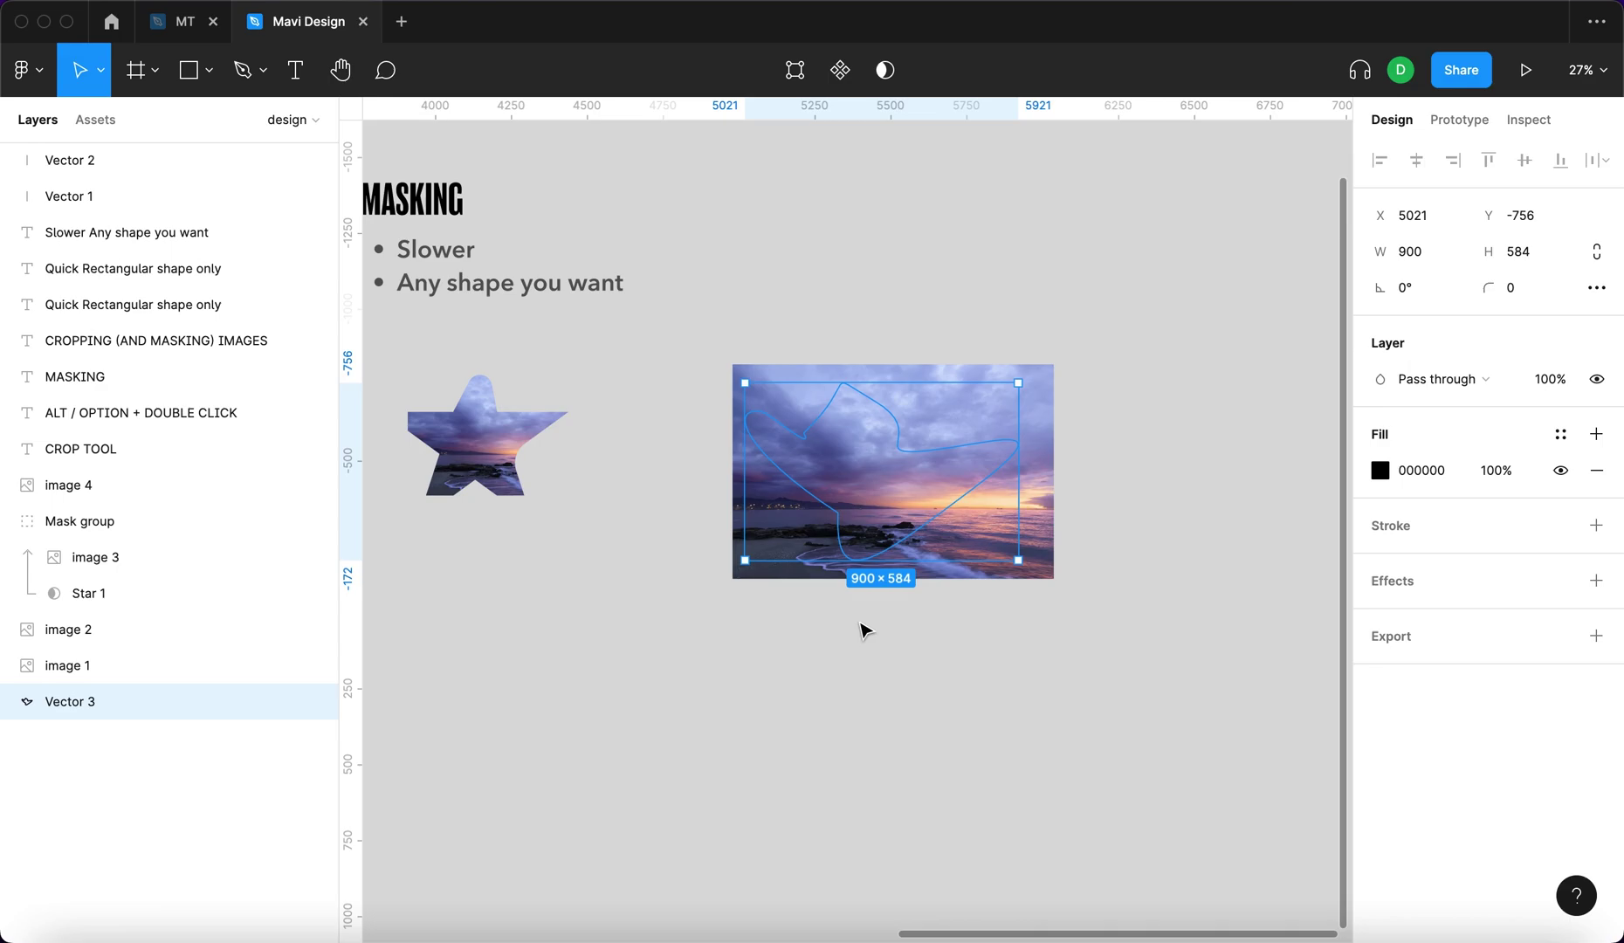
pyautogui.press('alt+super+bracketleft')
pyautogui.moveTo(968, 663); pyautogui.dragTo(770, 379)
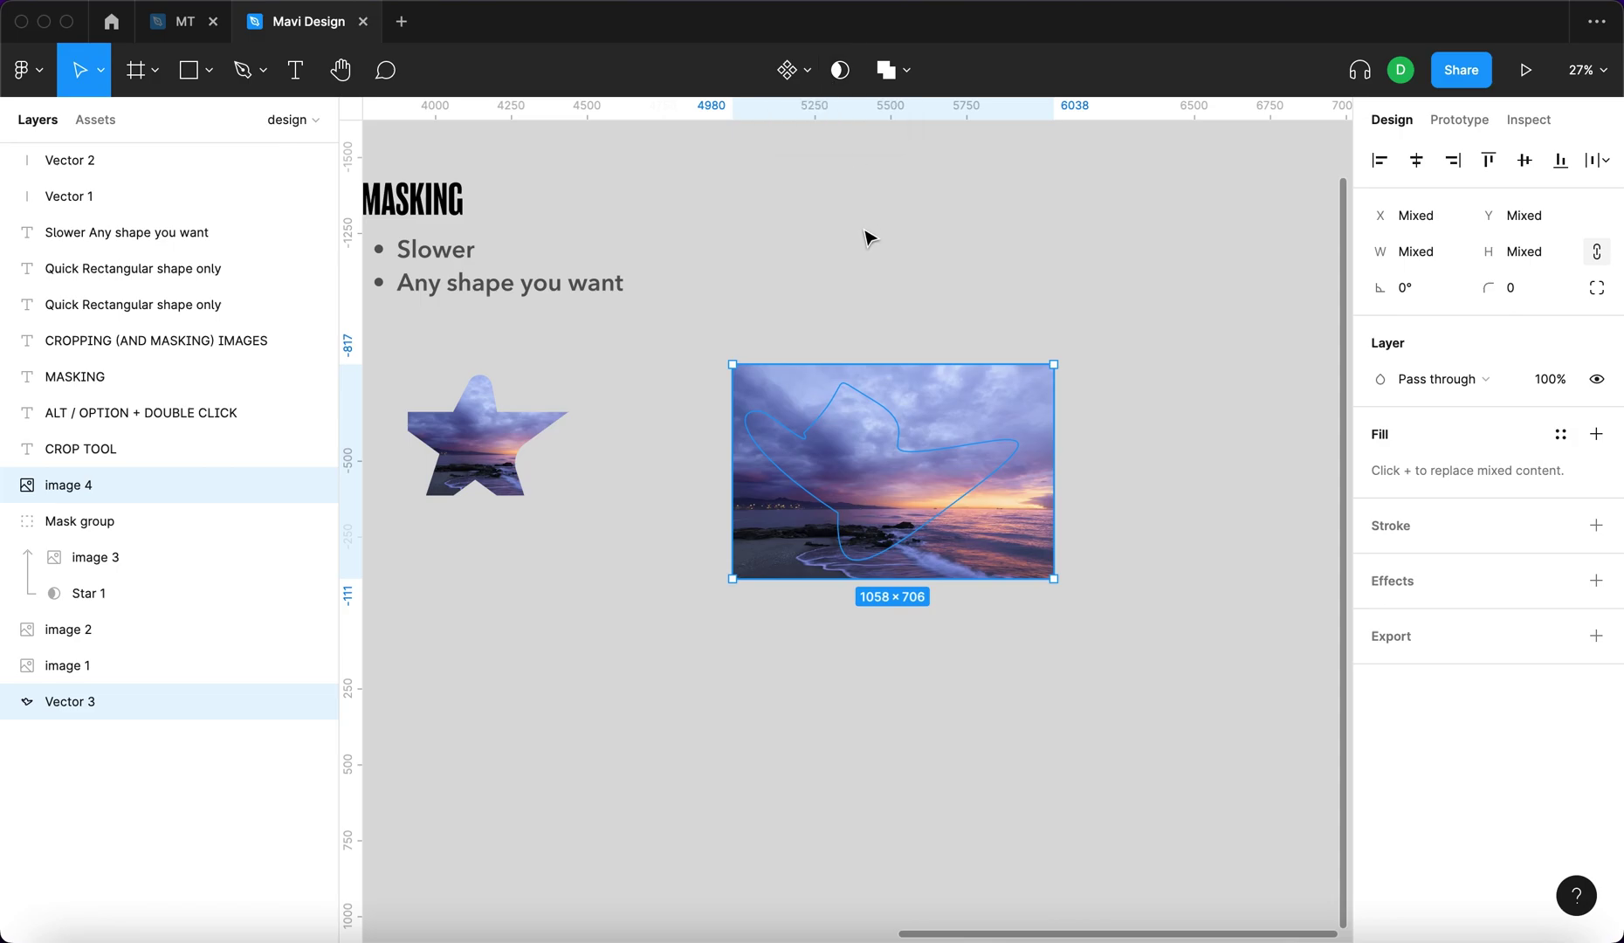
pyautogui.press('ctrl+super+m')
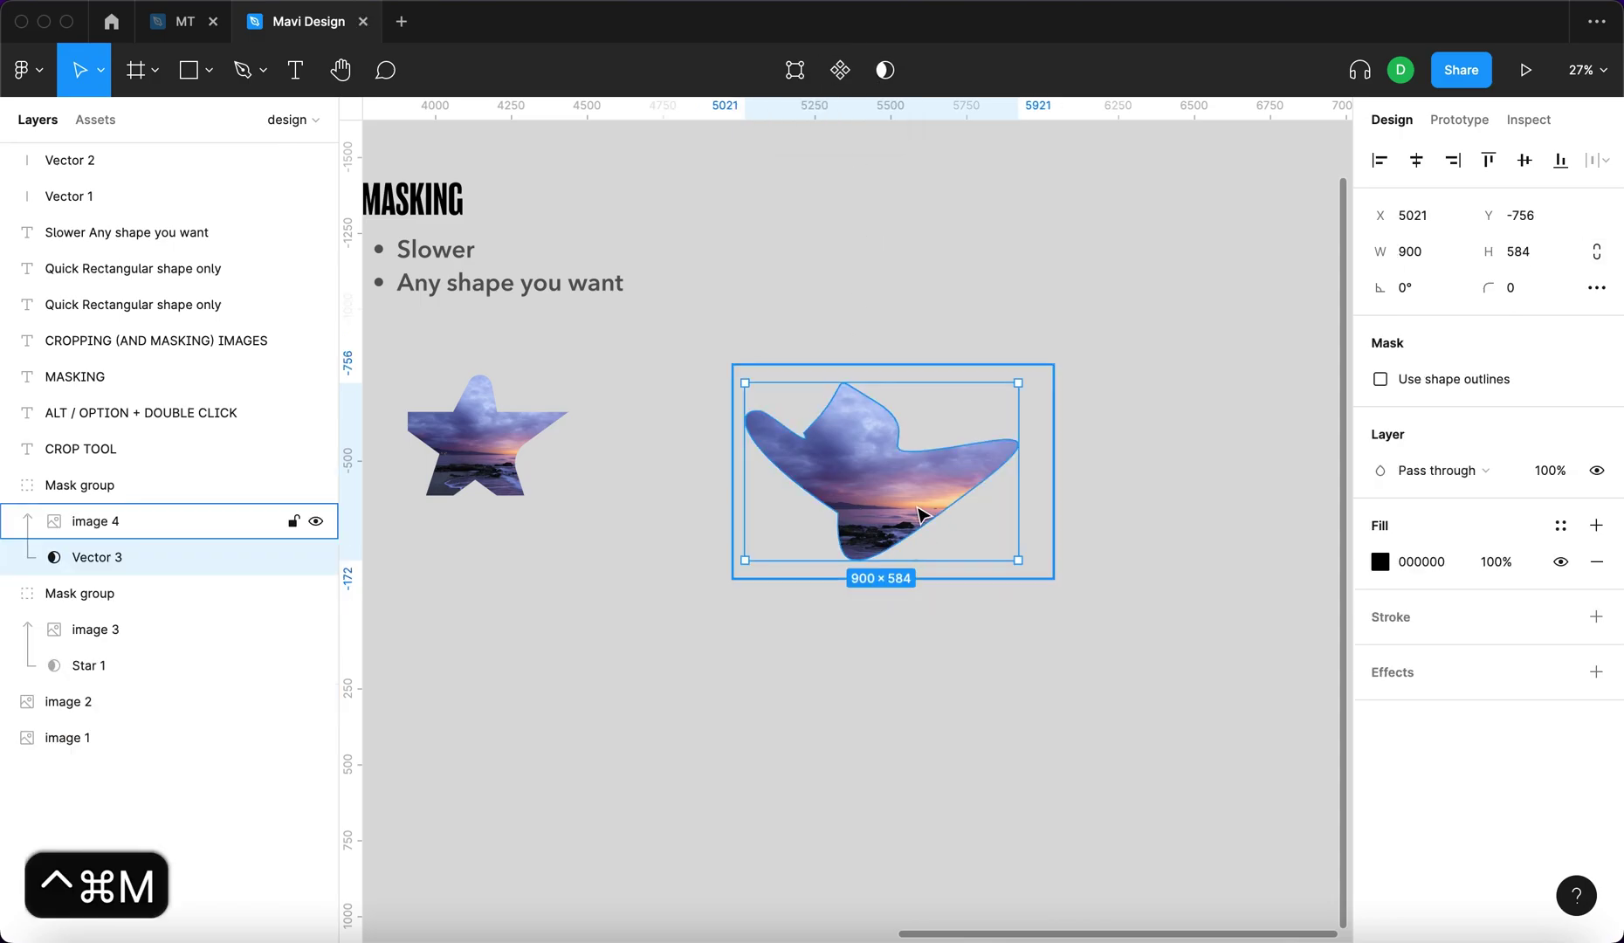
# Step: Edit the freeform mask's points to round out its right side
pyautogui.click(72, 489)
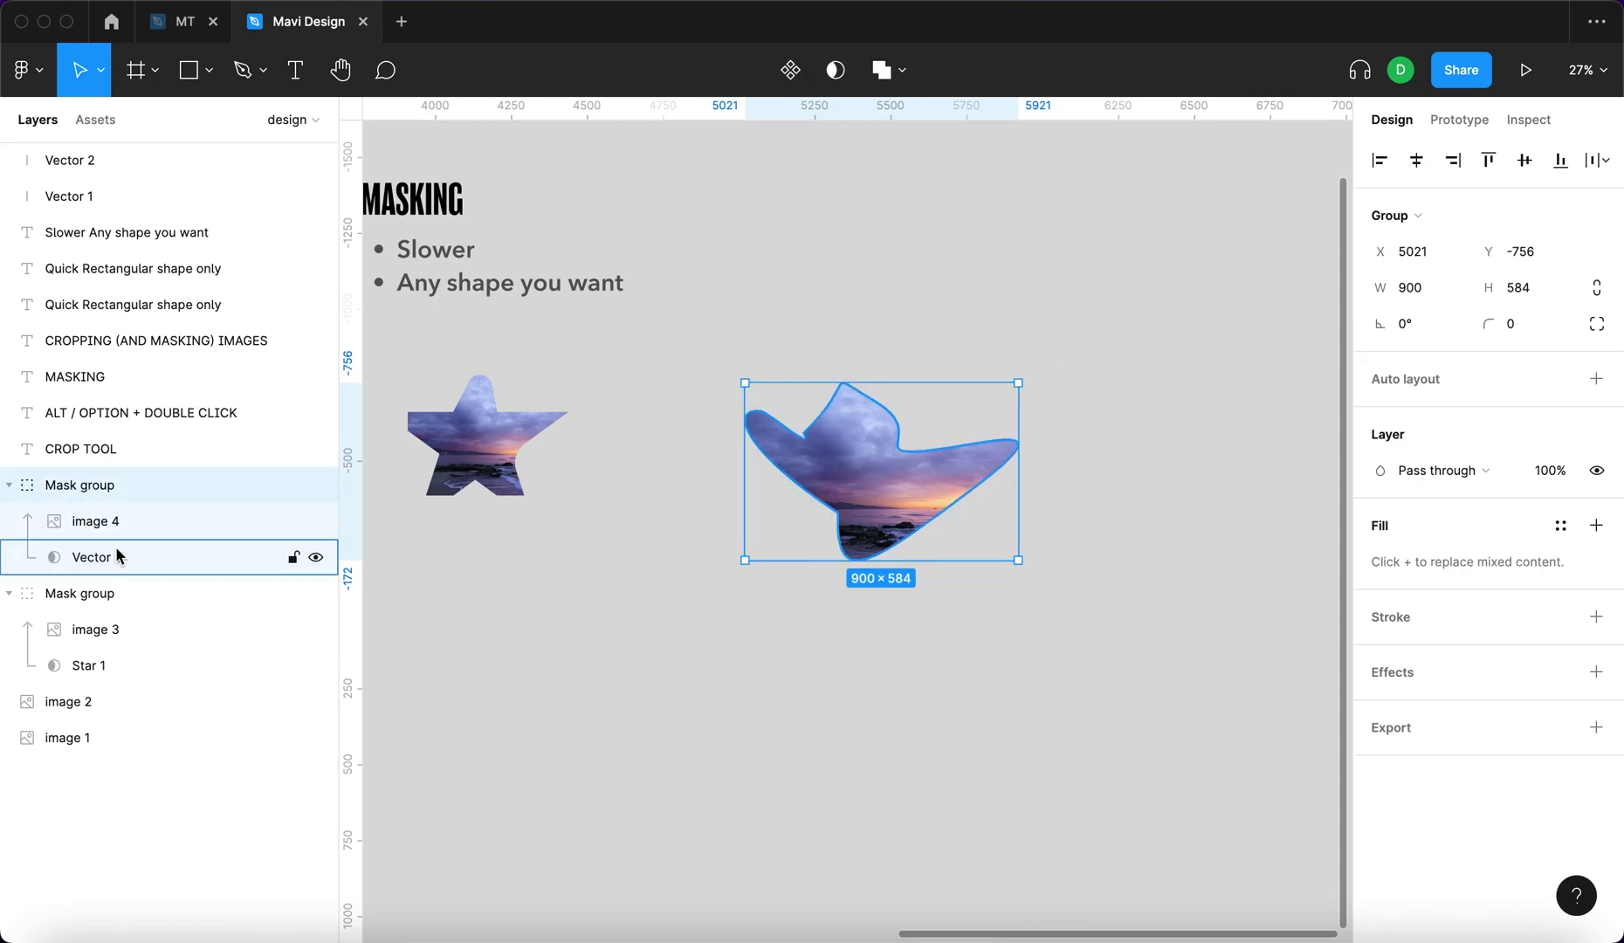
pyautogui.click(163, 521)
pyautogui.click(166, 555)
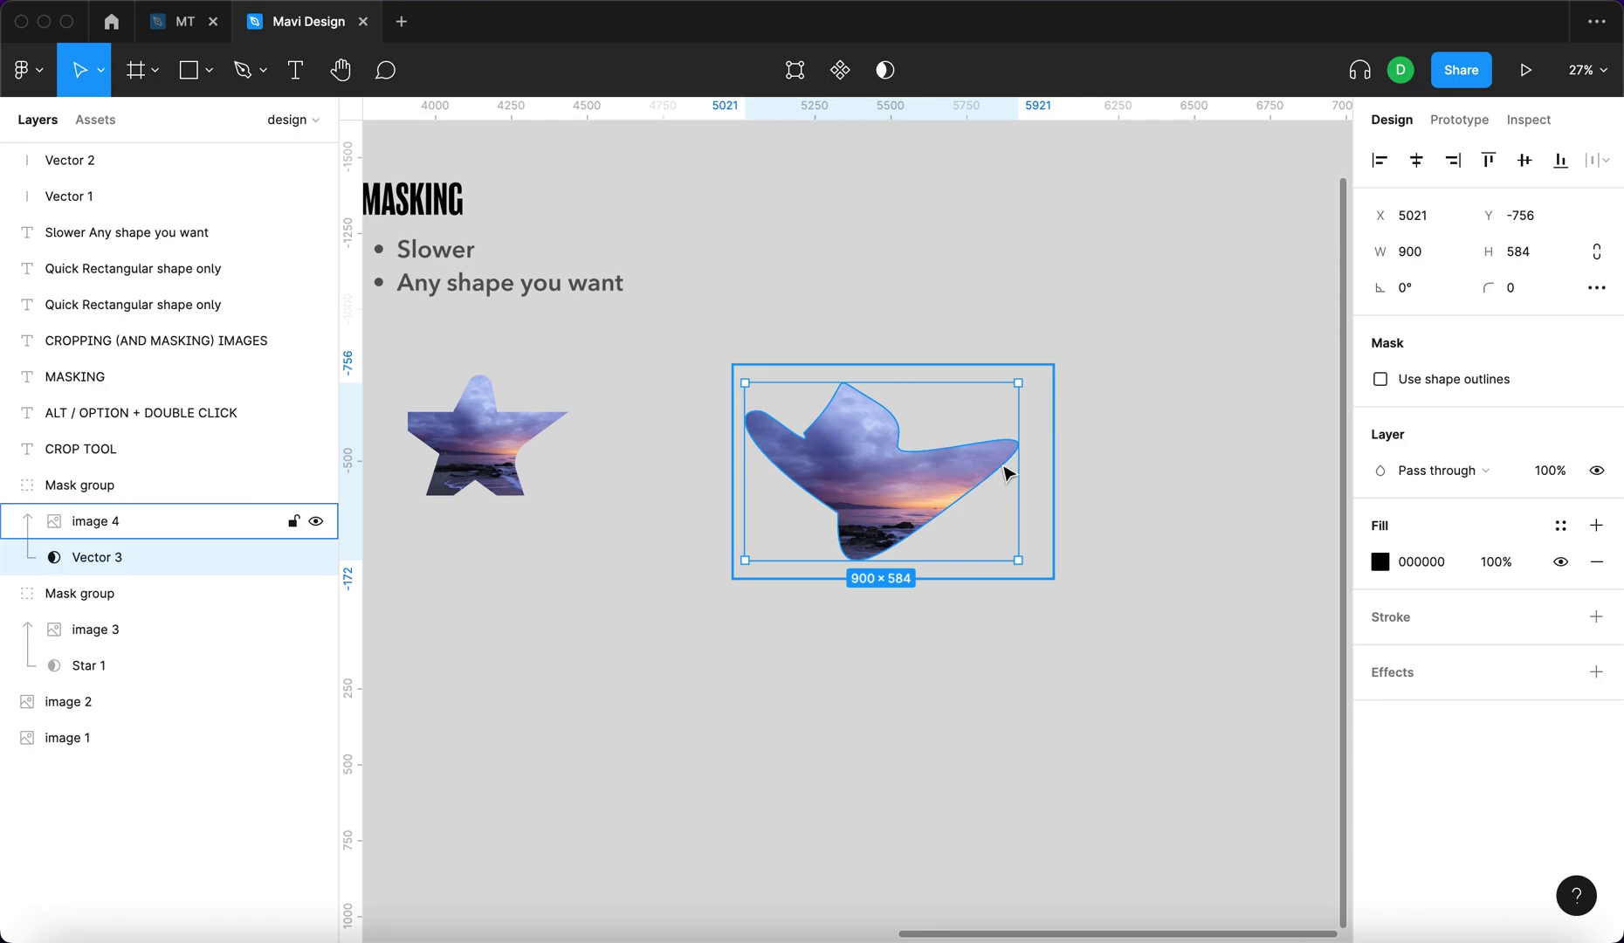
pyautogui.press('Return')
pyautogui.moveTo(972, 488); pyautogui.dragTo(1000, 496)
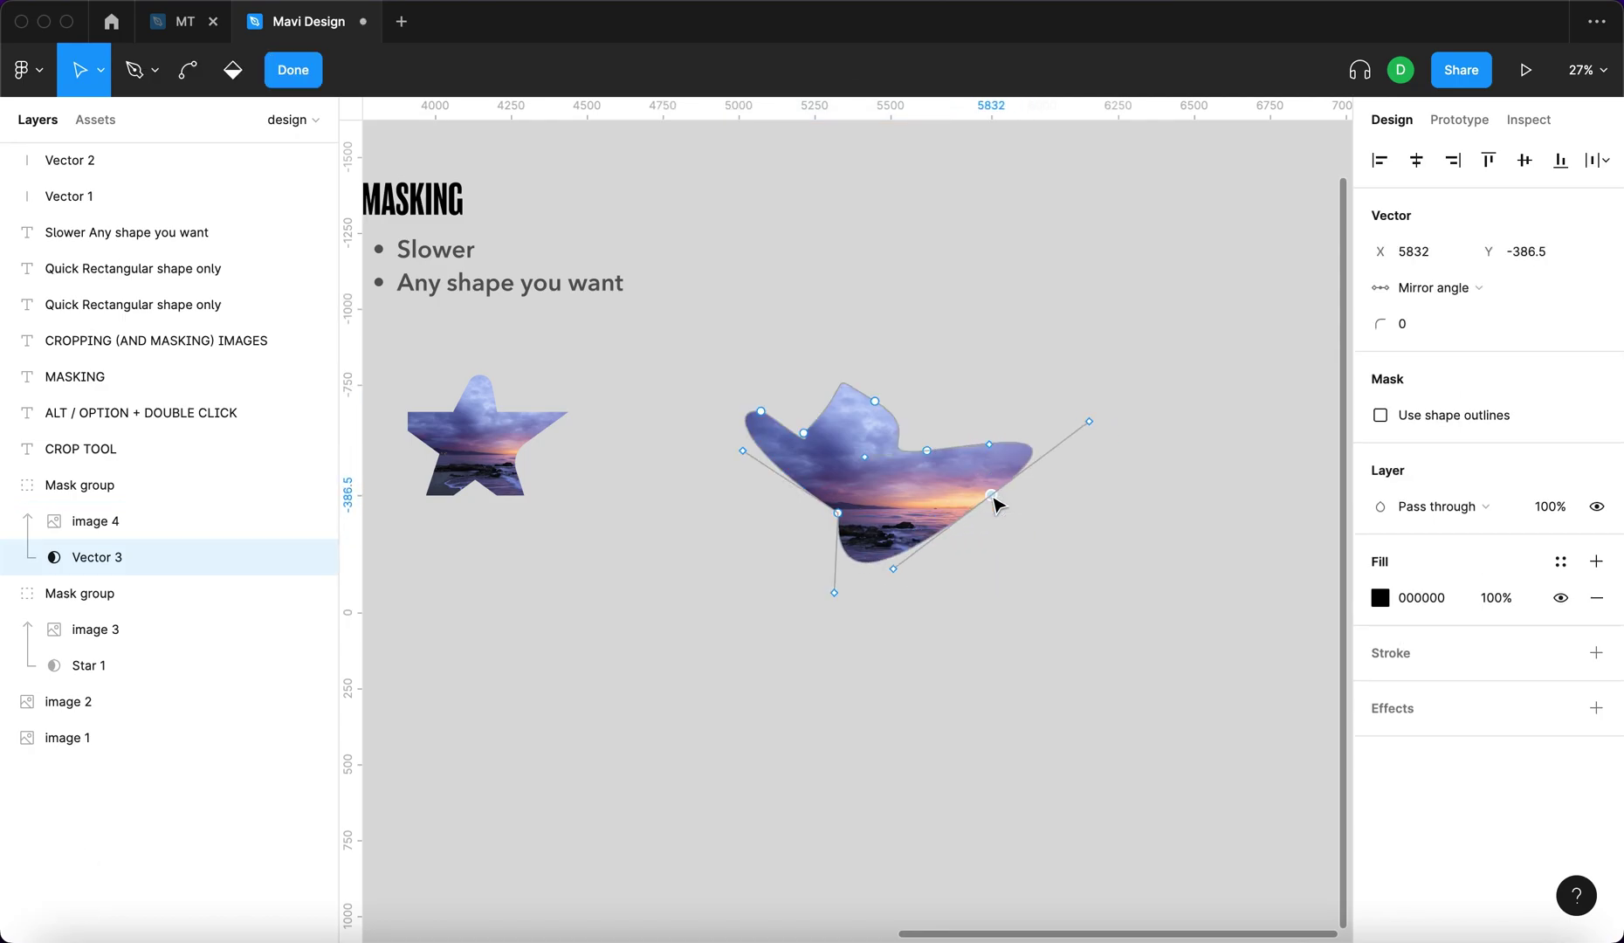
pyautogui.press('Escape')
pyautogui.hotkey('shift', '1')
pyautogui.click(910, 740)
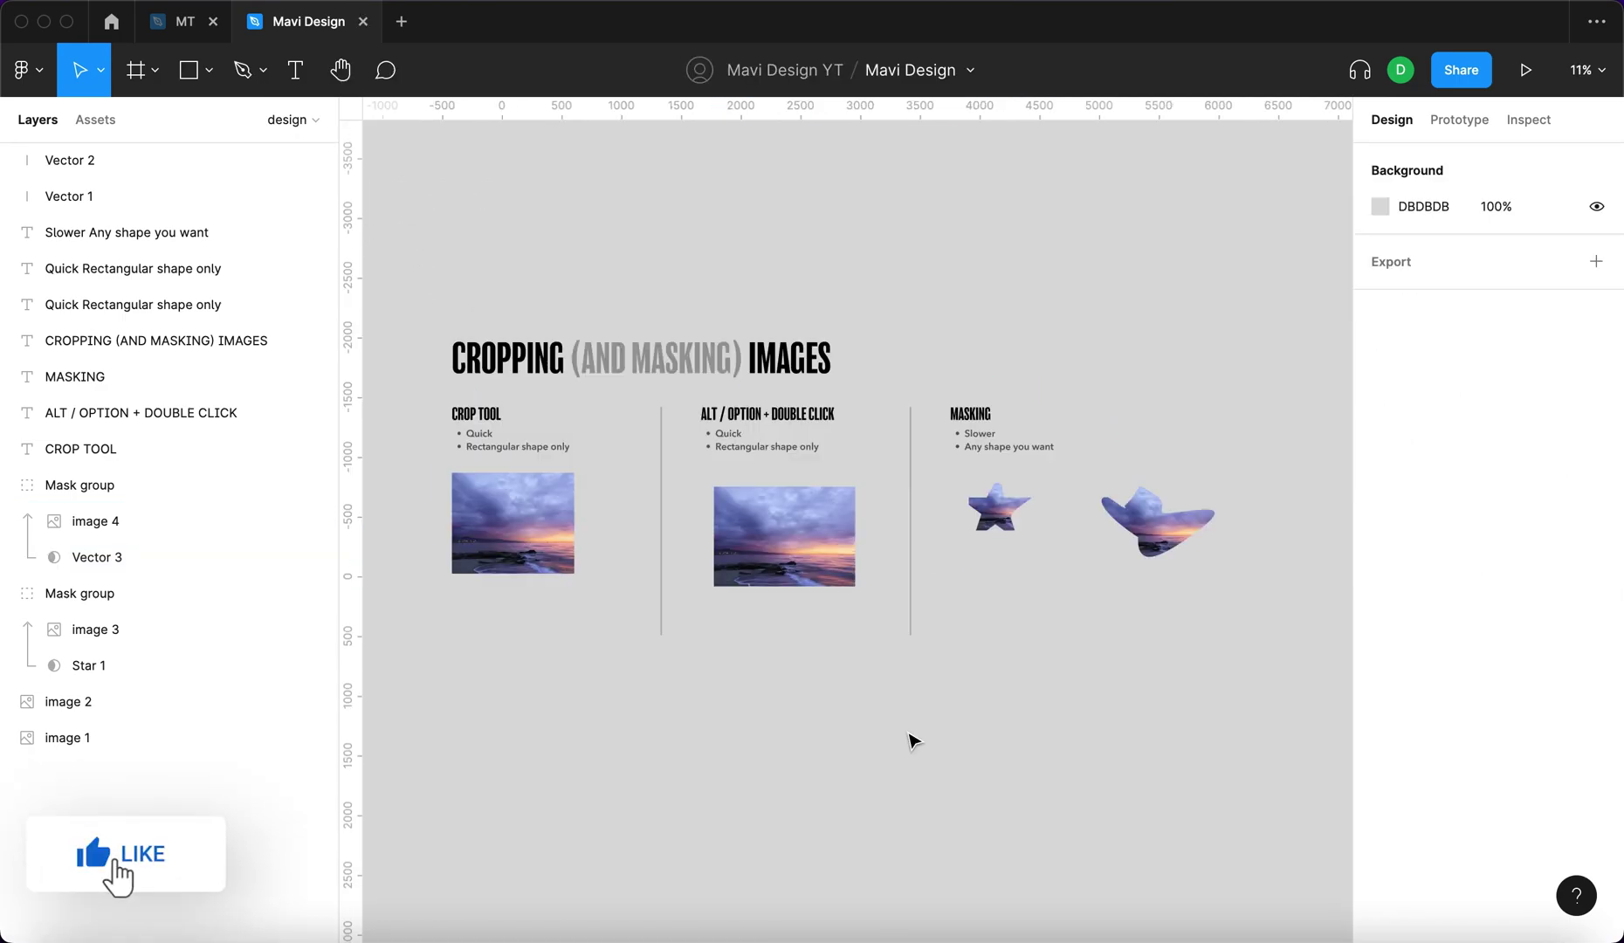